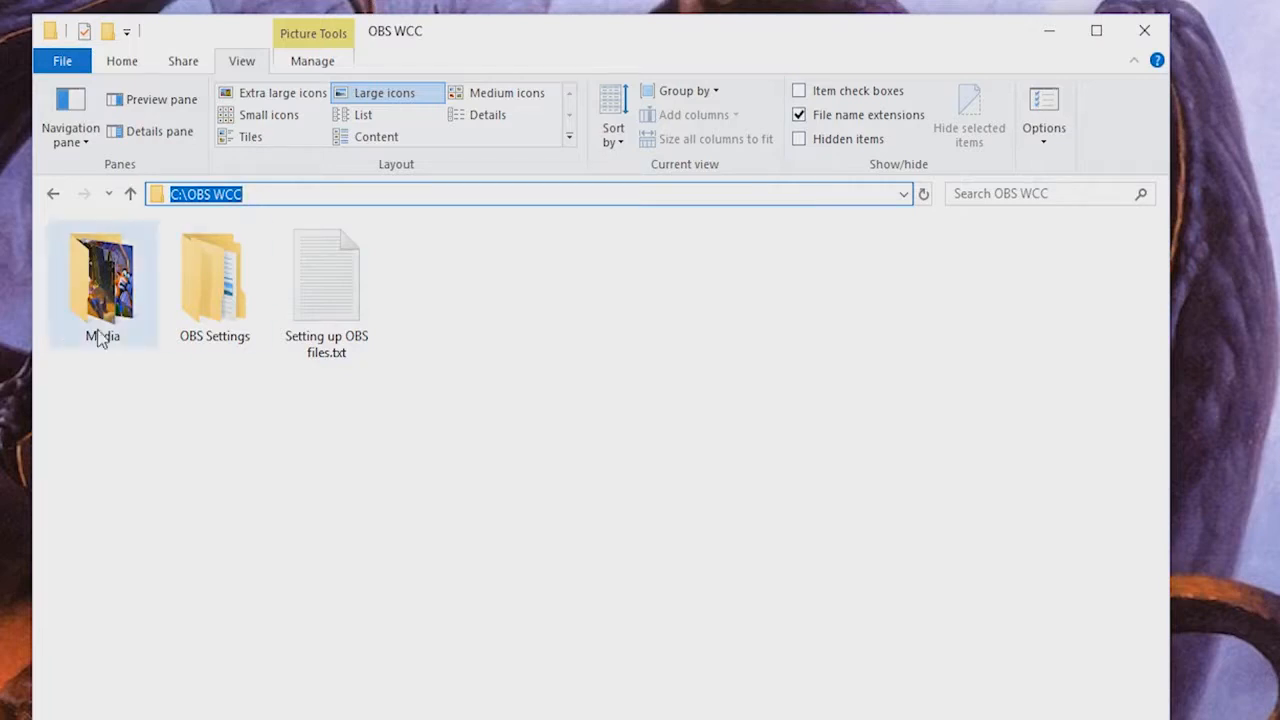
Install the crash-a-like.ttf font from the crash_a_like folder inside Media in C:\OBS WCC
{"action": "left_click", "coordinate": [209, 507]}
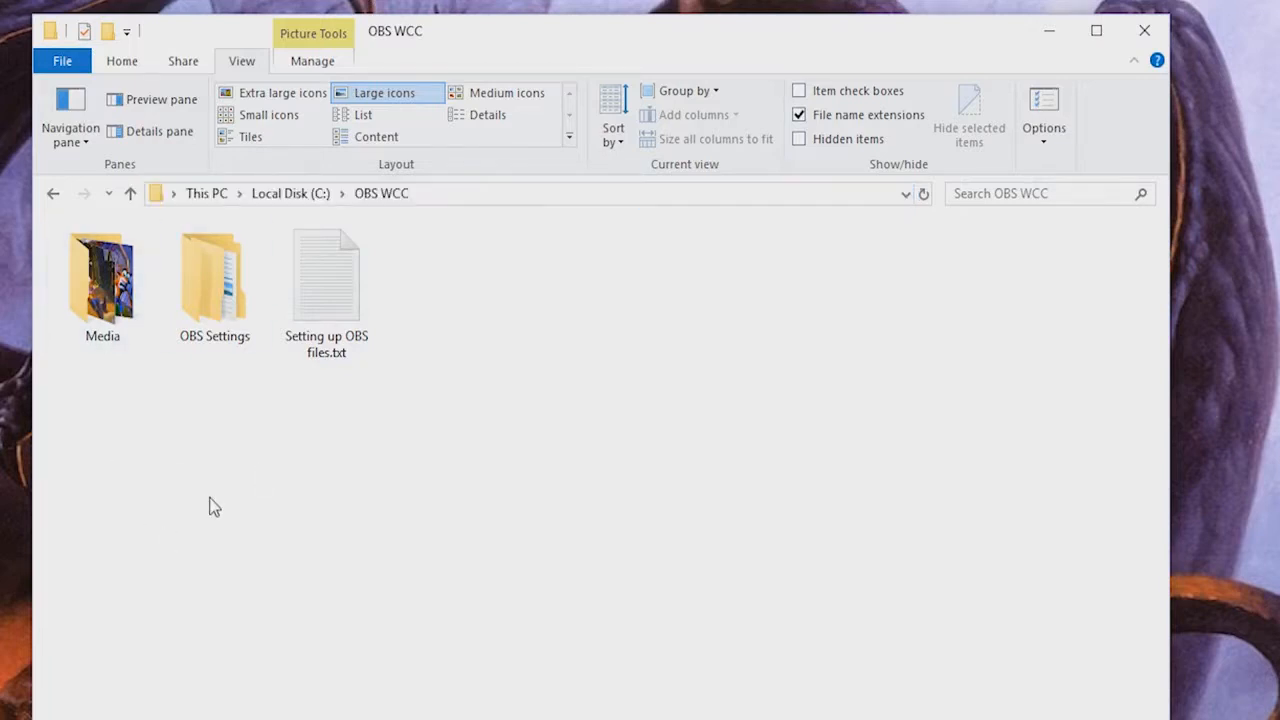
{"action": "double_click", "coordinate": [100, 298]}
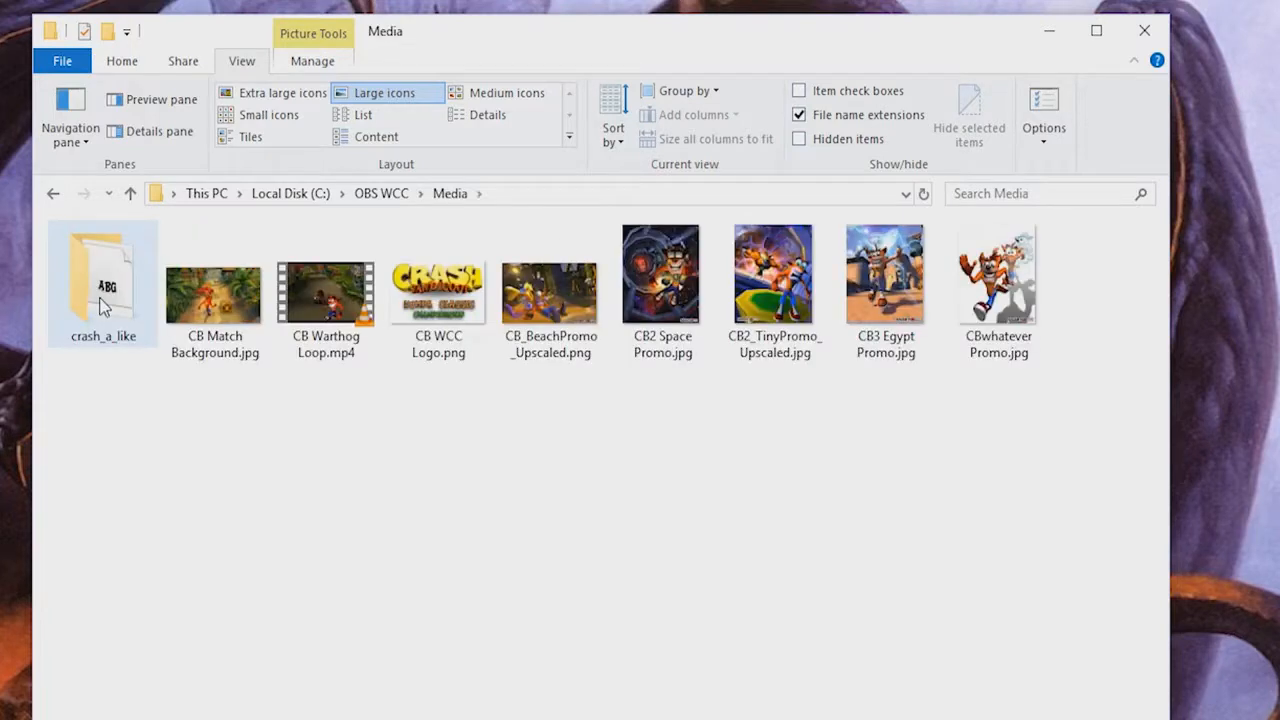
{"action": "double_click", "coordinate": [103, 305]}
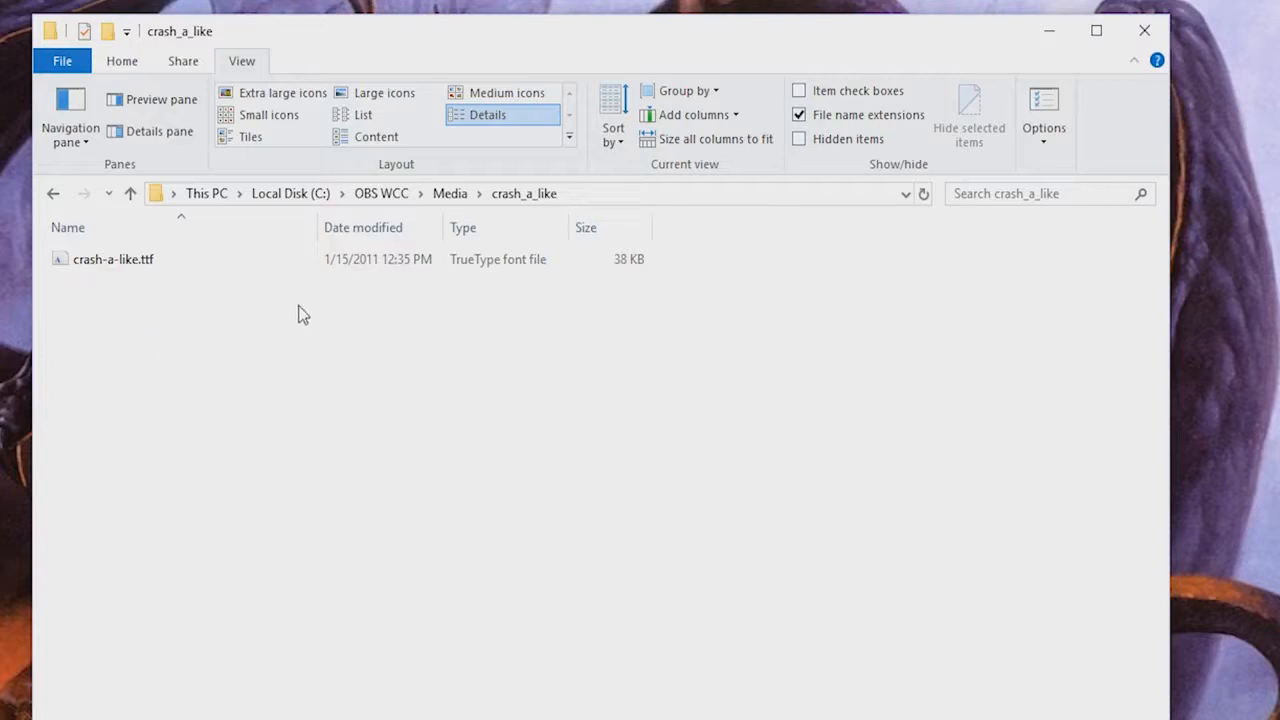
{"action": "left_click", "coordinate": [126, 276]}
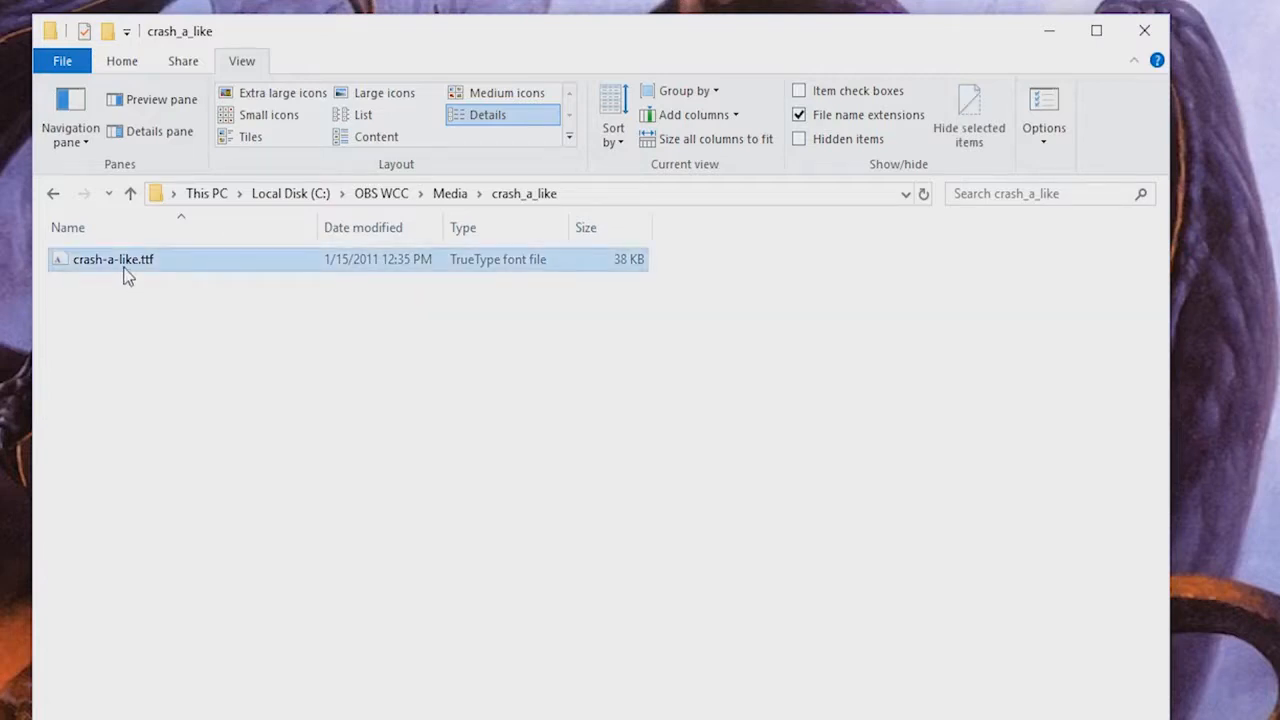
{"action": "right_click", "coordinate": [117, 266]}
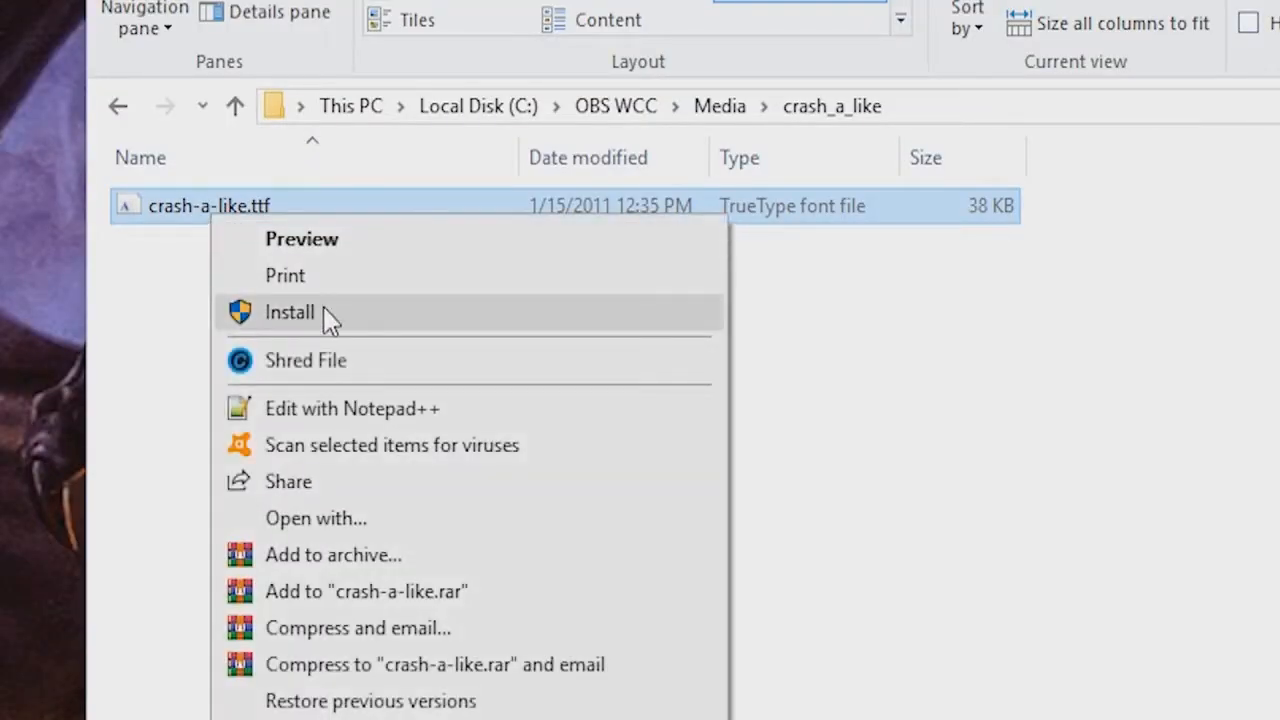
{"action": "left_click", "coordinate": [252, 316]}
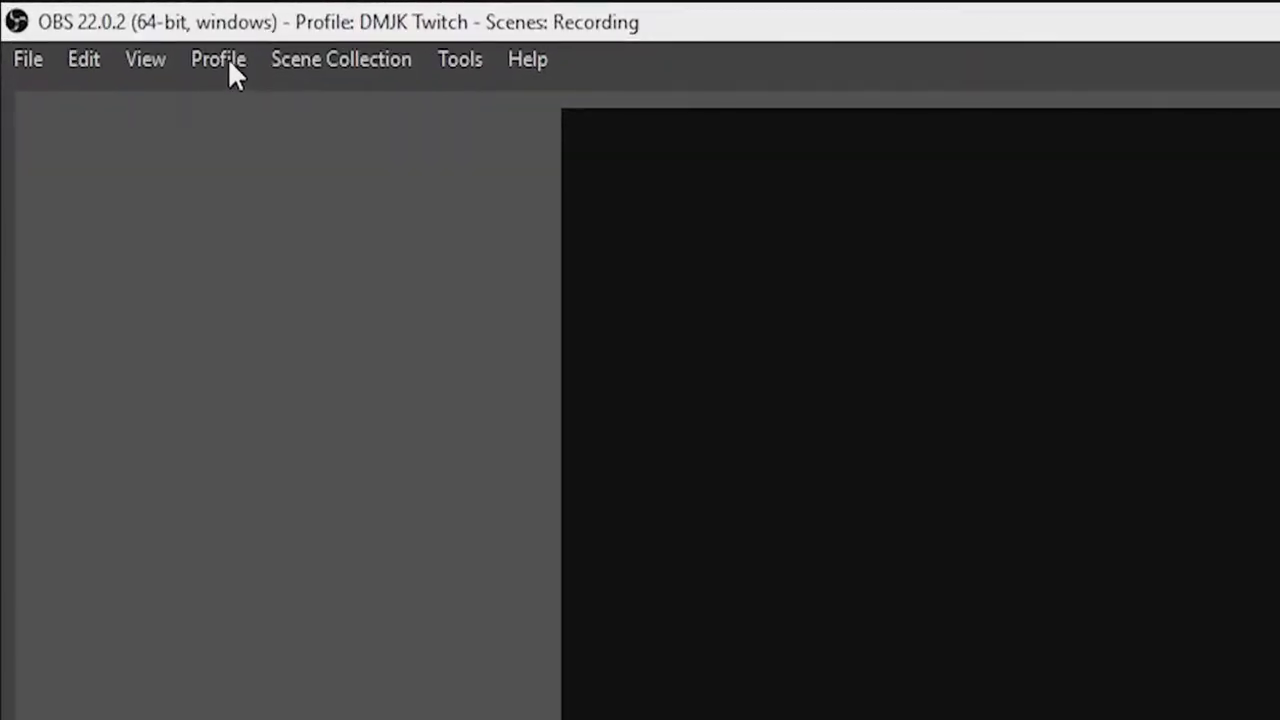
In OBS, import the WCC_Twitch_Stream profile from C:\OBS WCC\OBS Settings\Profile and make WCC Twitch Stream the active profile
{"action": "left_click", "coordinate": [227, 60]}
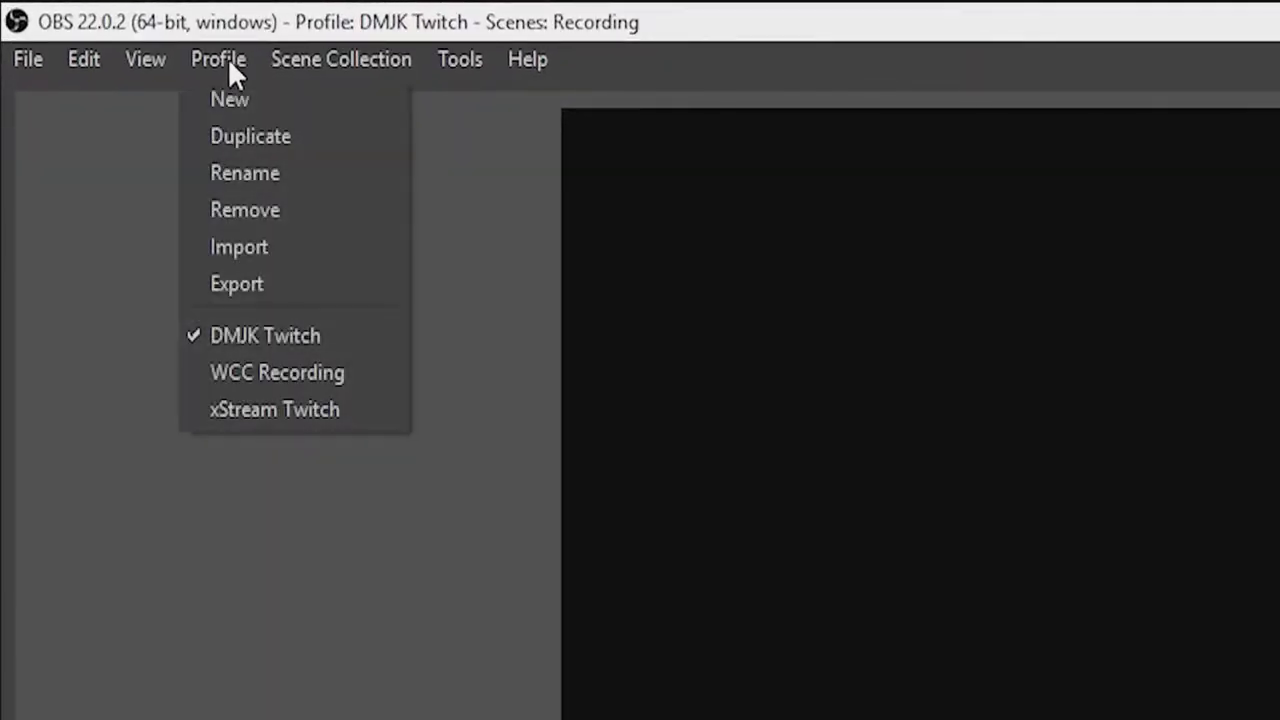
{"action": "left_click", "coordinate": [244, 248]}
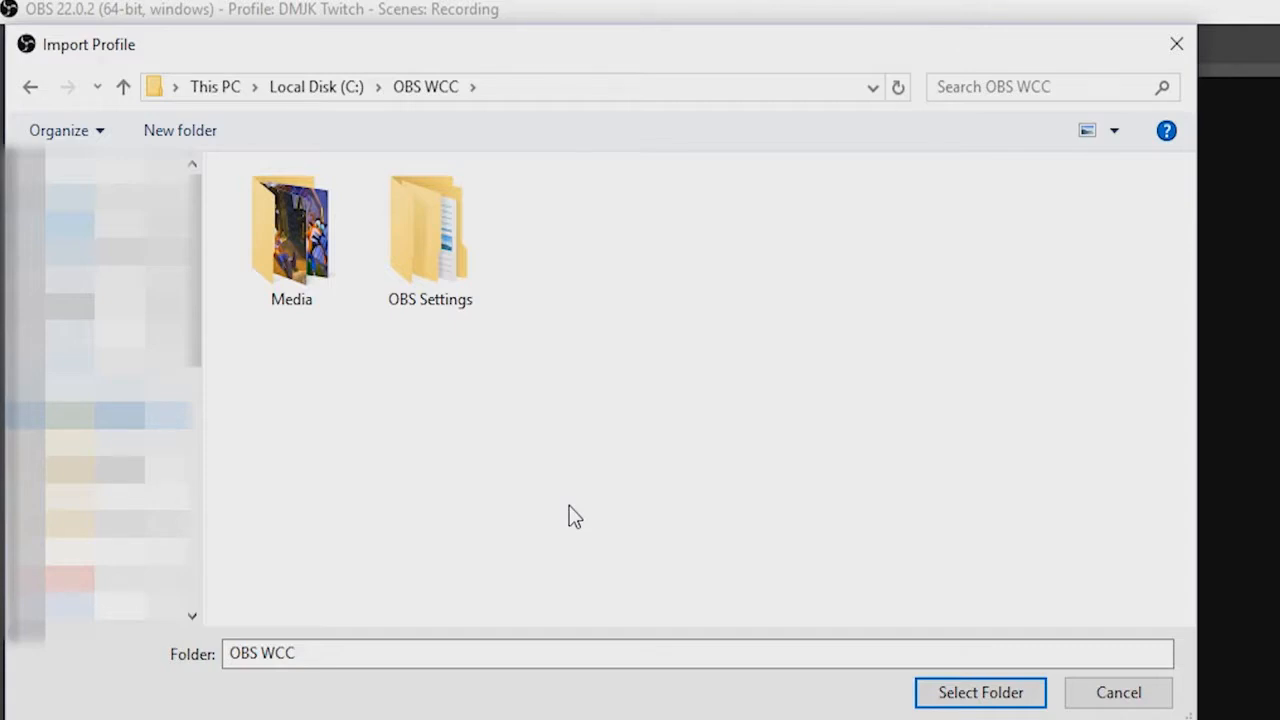
{"action": "double_click", "coordinate": [445, 233]}
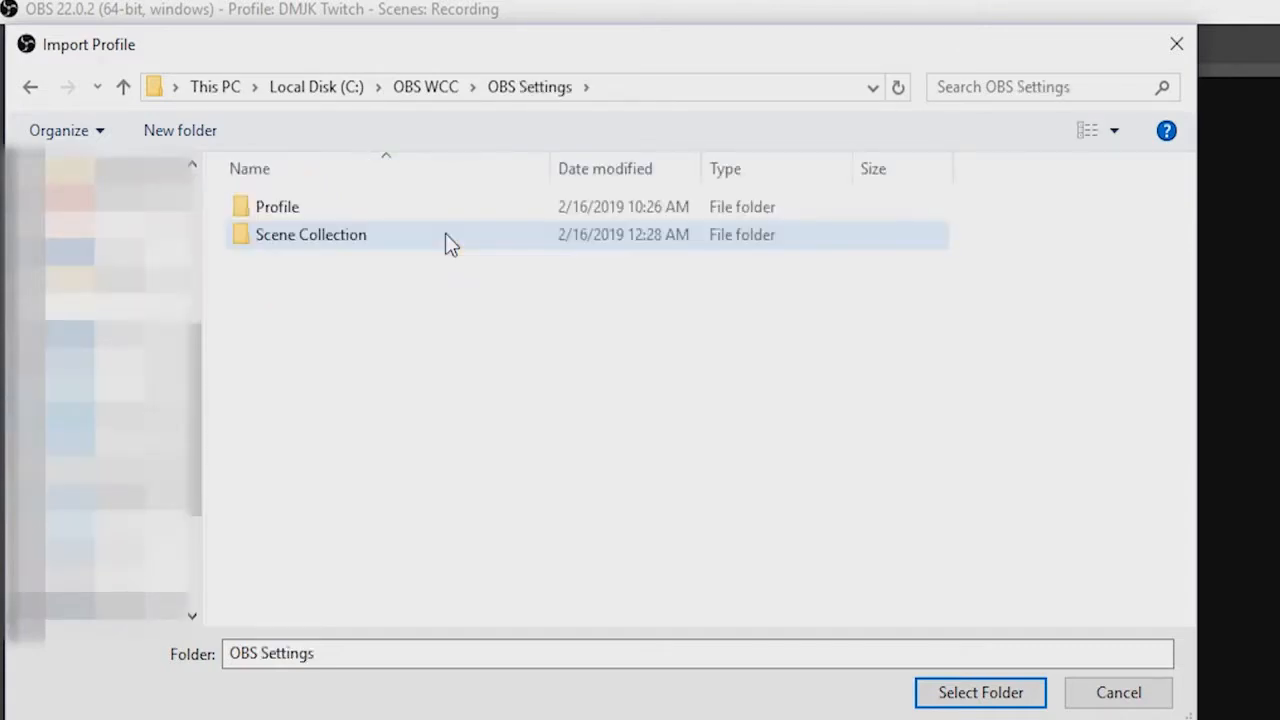
{"action": "double_click", "coordinate": [277, 207]}
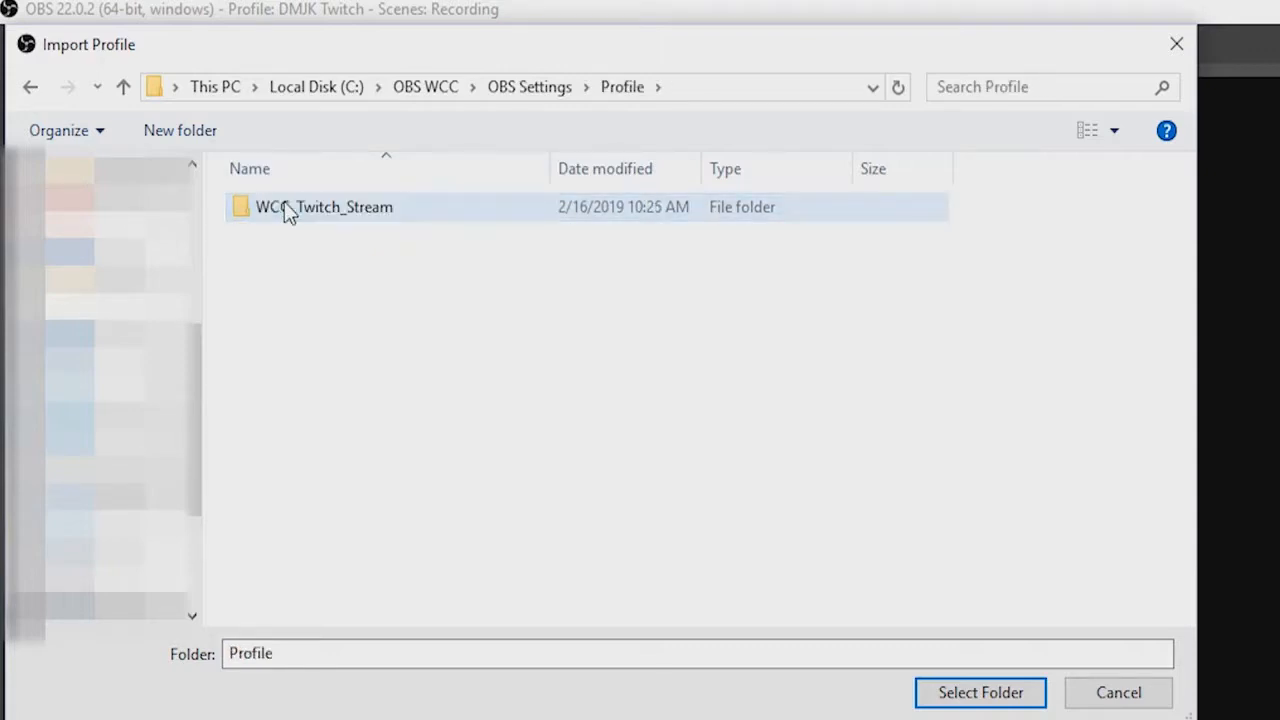
{"action": "left_click", "coordinate": [285, 207]}
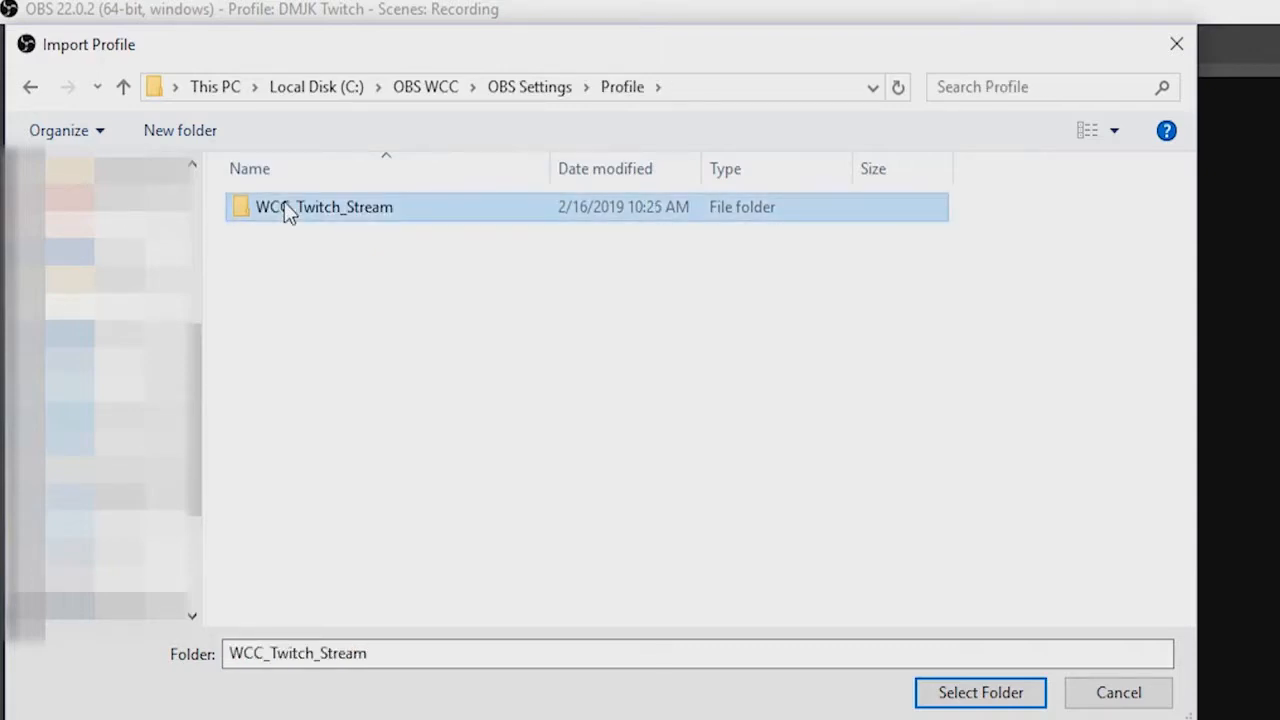
{"action": "left_click", "coordinate": [965, 700]}
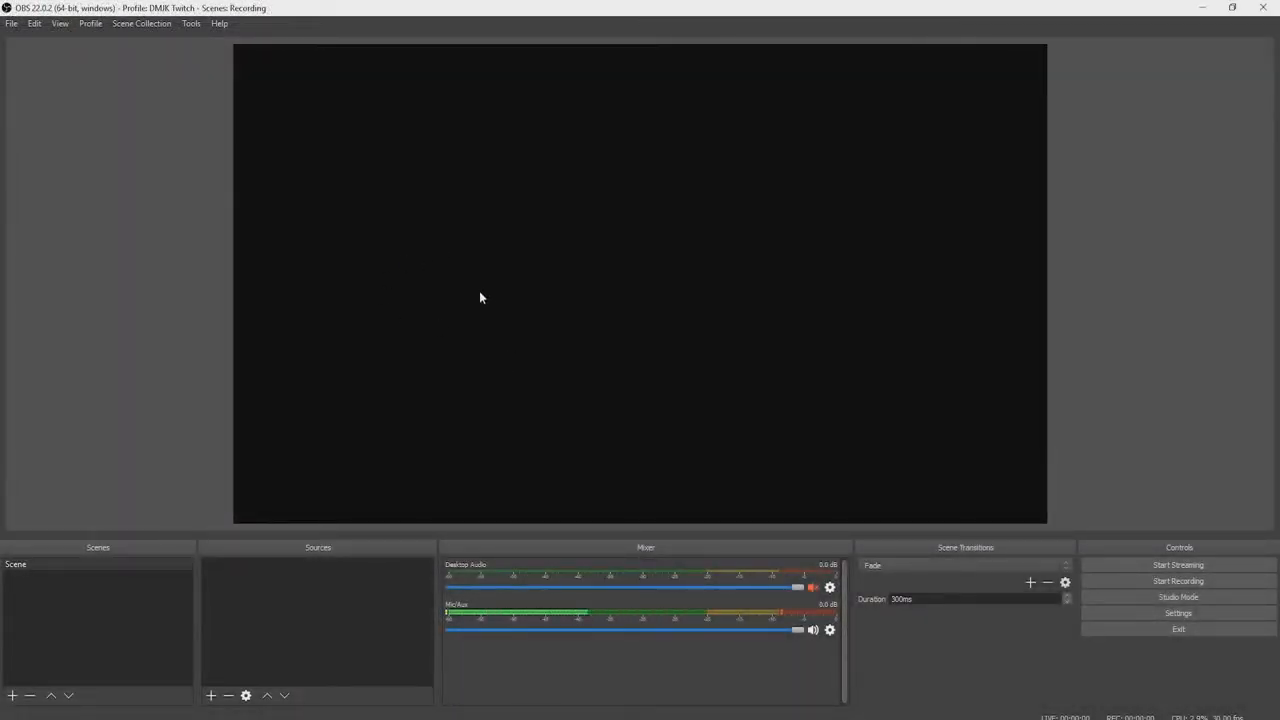
{"action": "left_click", "coordinate": [91, 25]}
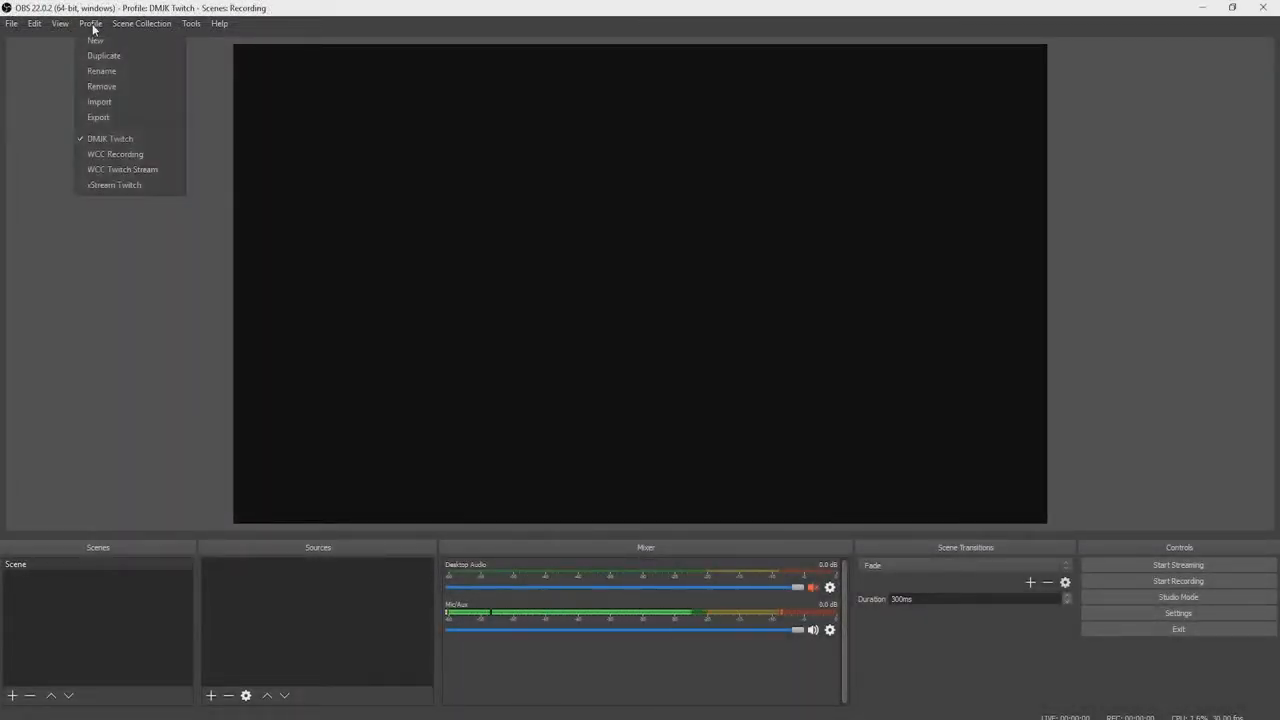
{"action": "left_click", "coordinate": [136, 168]}
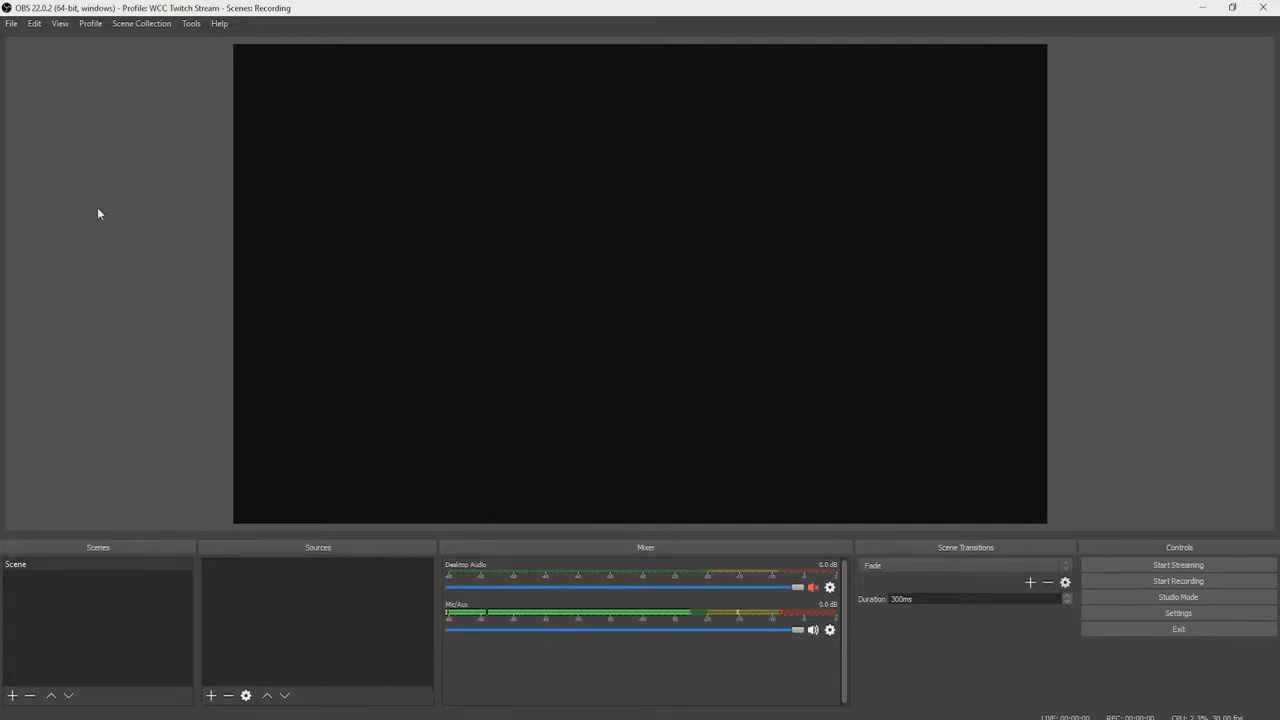
Review the profile's stream key field and streaming output settings, including the encoder options with x264 chosen, and close the settings without saving
{"action": "left_click", "coordinate": [1124, 612]}
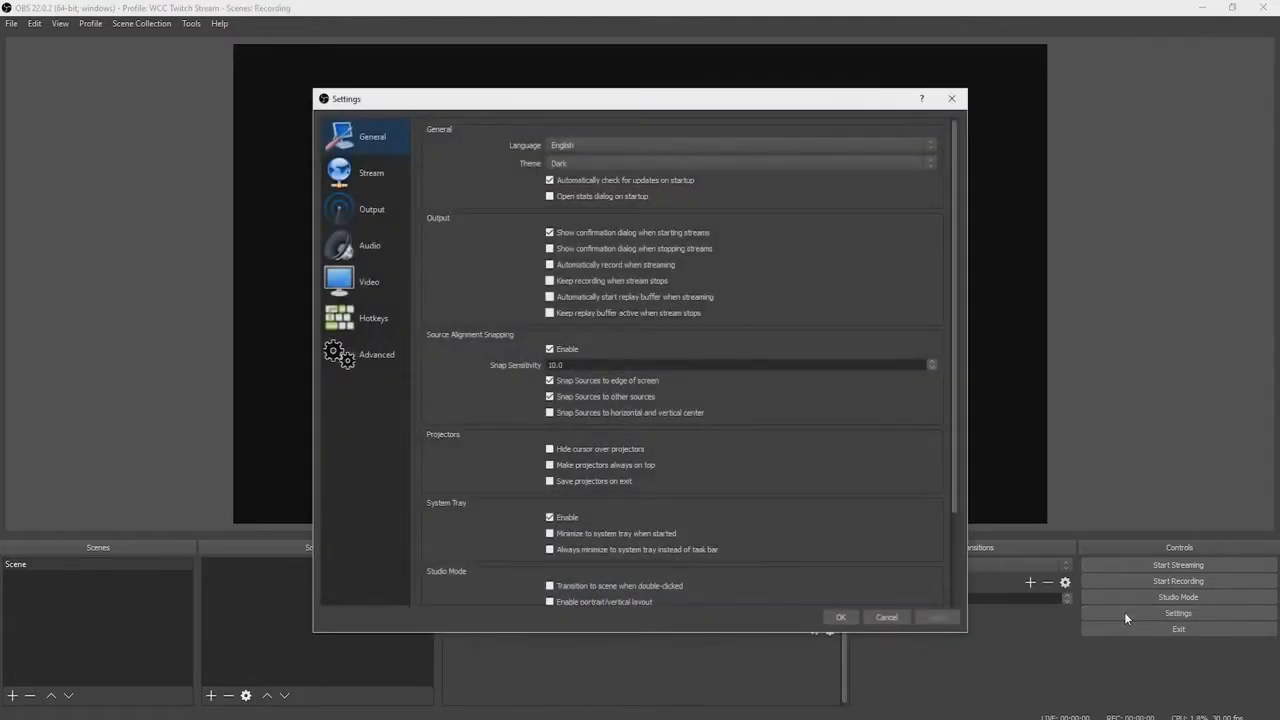
{"action": "left_click", "coordinate": [362, 178]}
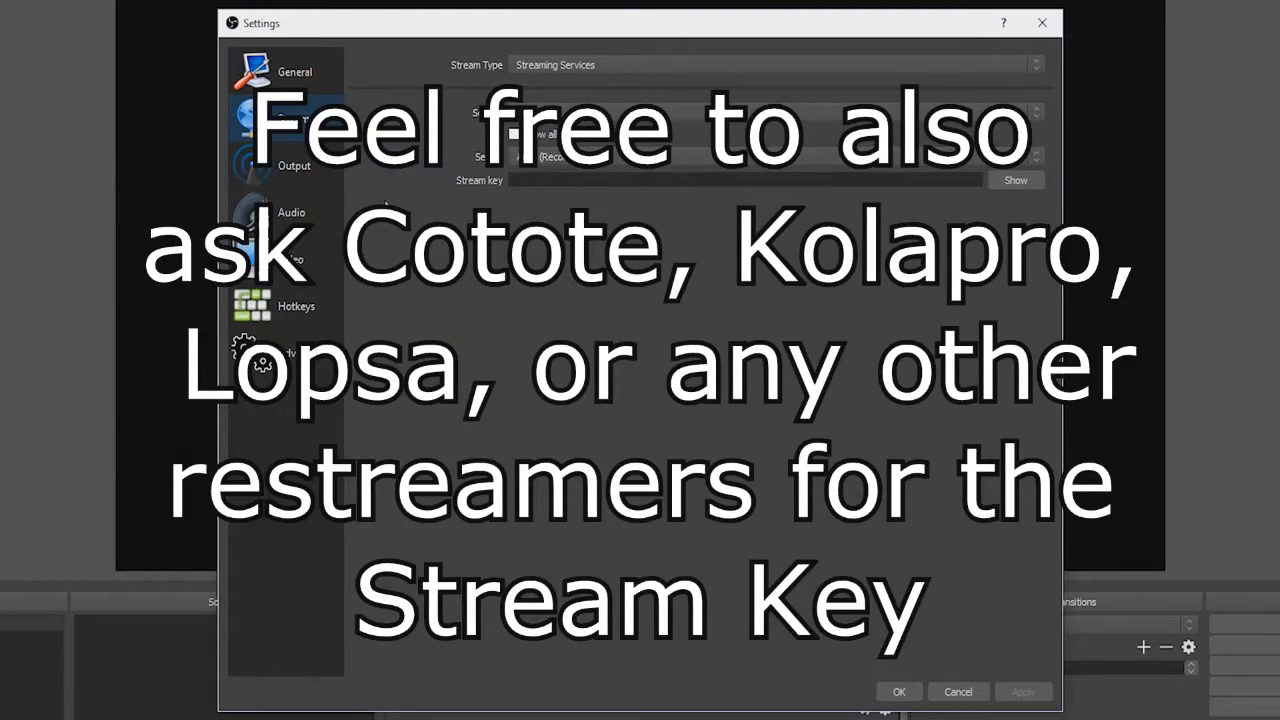
{"action": "left_click", "coordinate": [280, 164]}
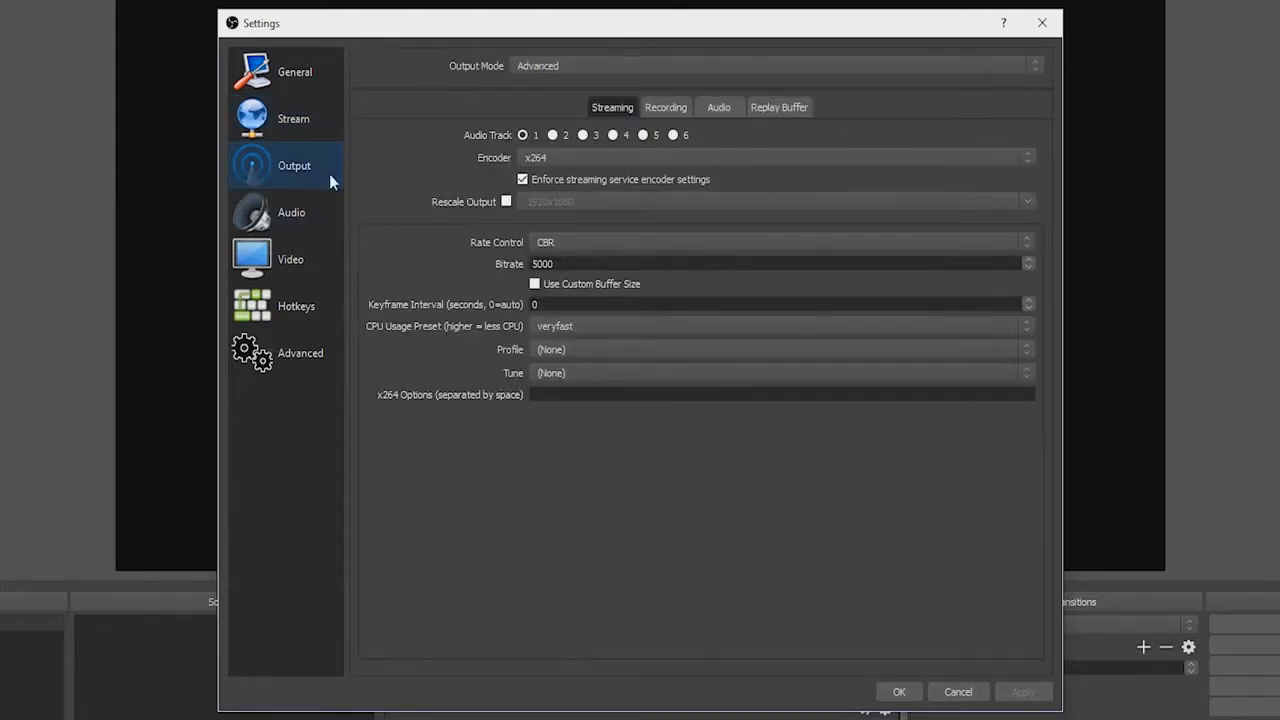
{"action": "left_click", "coordinate": [553, 161]}
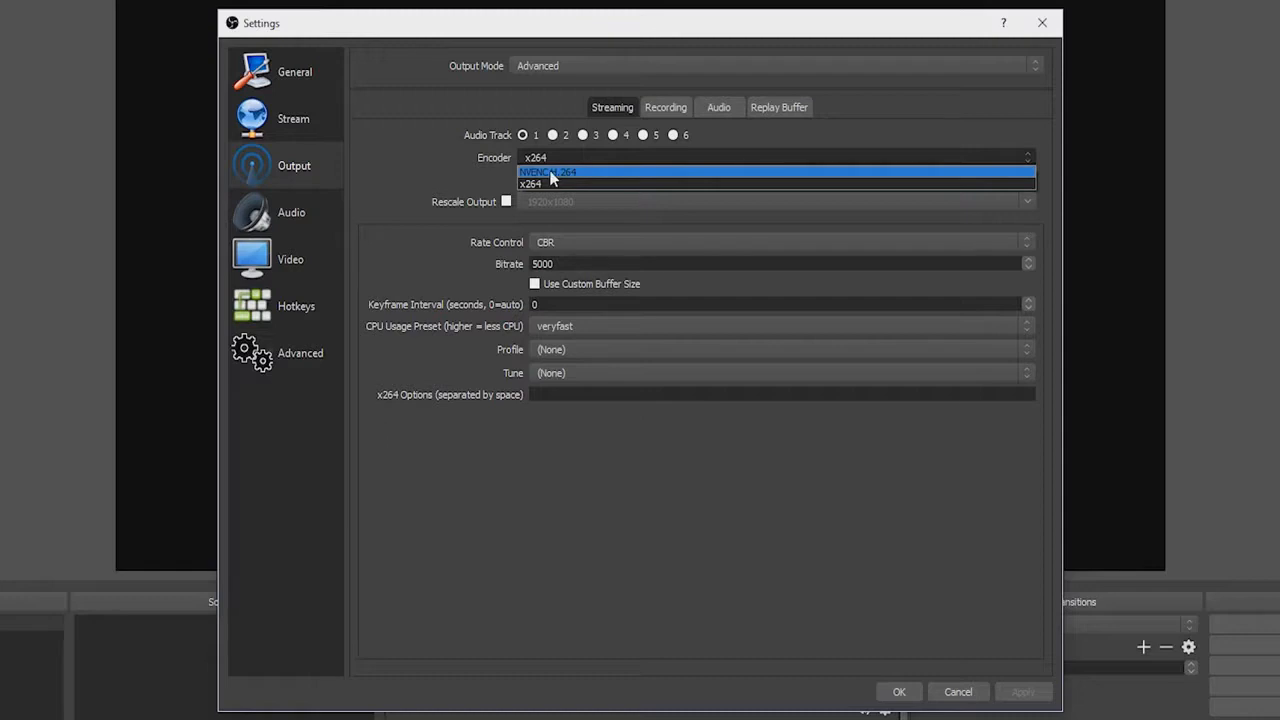
{"action": "left_click", "coordinate": [540, 185]}
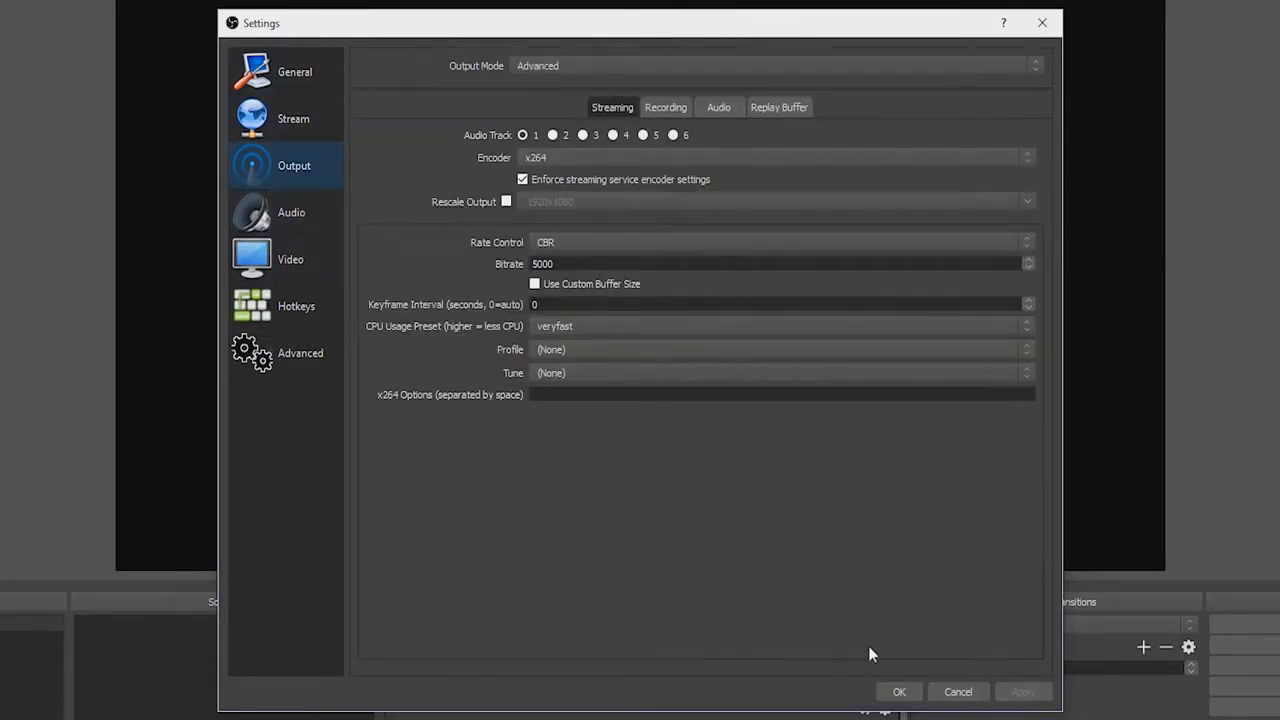
{"action": "left_click", "coordinate": [962, 692]}
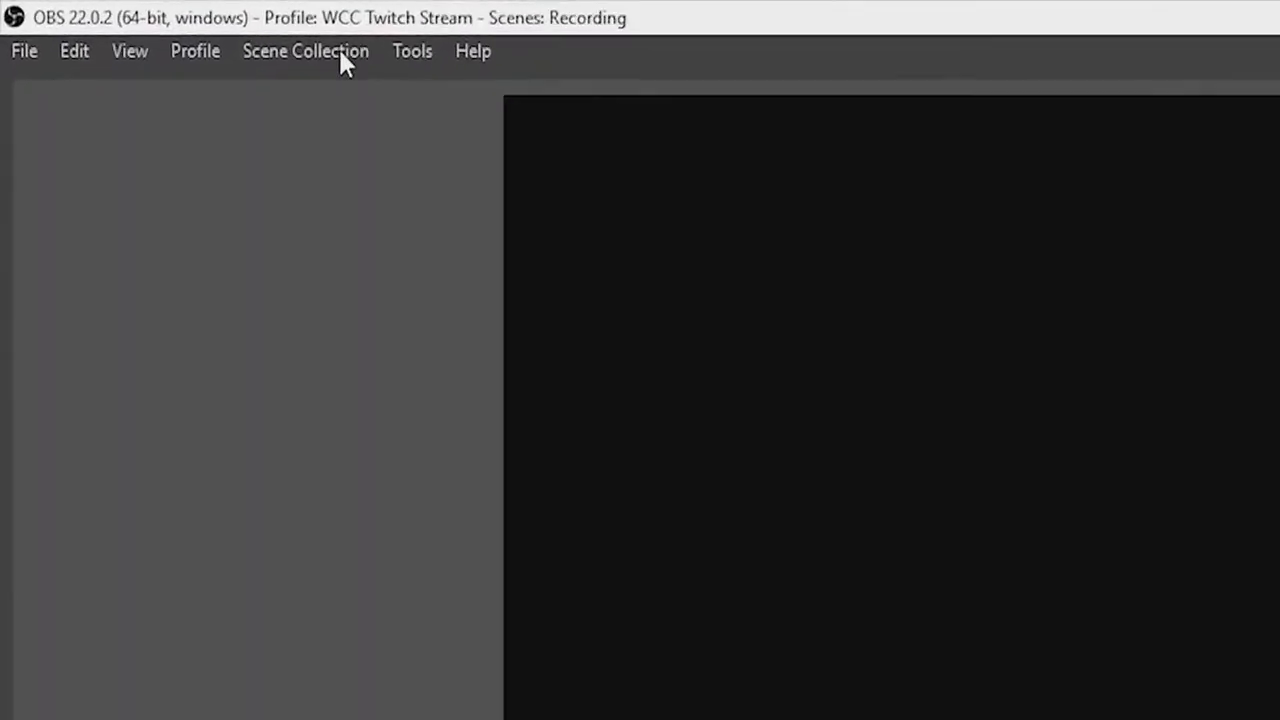
Import the scene collection WCC_Scenes_Basic.json from OBS Settings\Scene Collection and switch to WCC Scenes Basic
{"action": "left_click", "coordinate": [340, 56]}
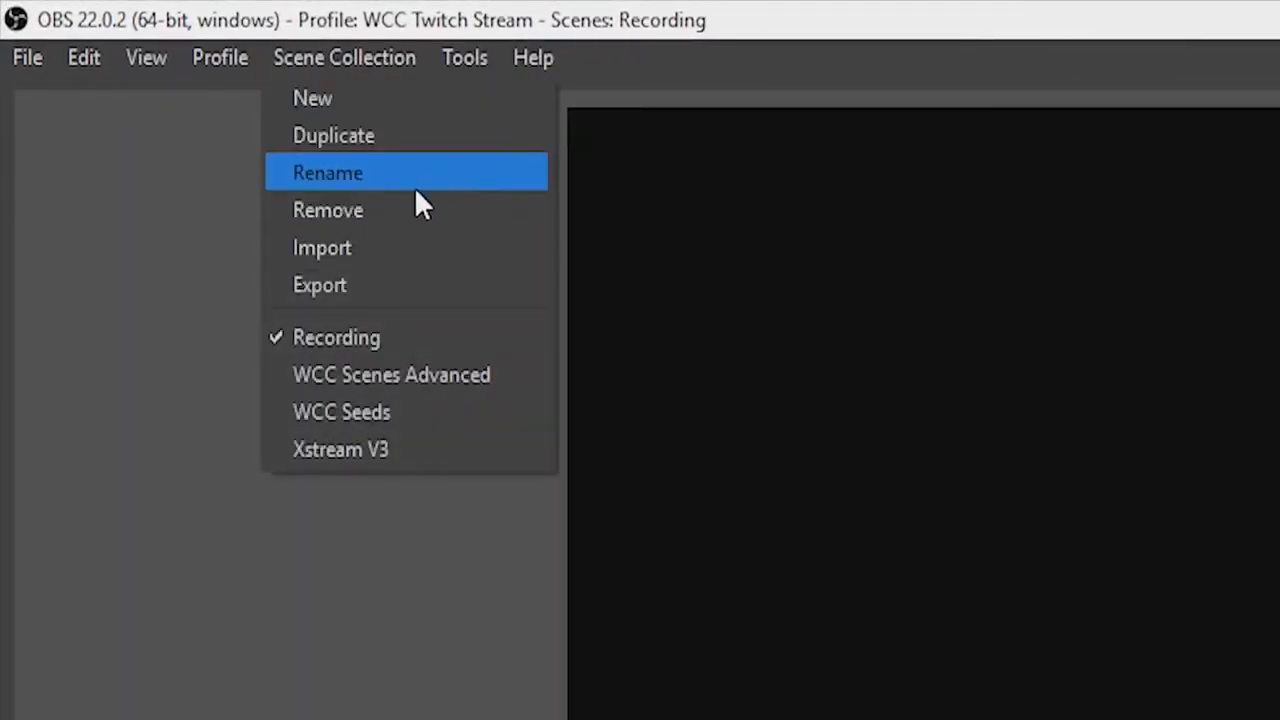
{"action": "left_click", "coordinate": [343, 252]}
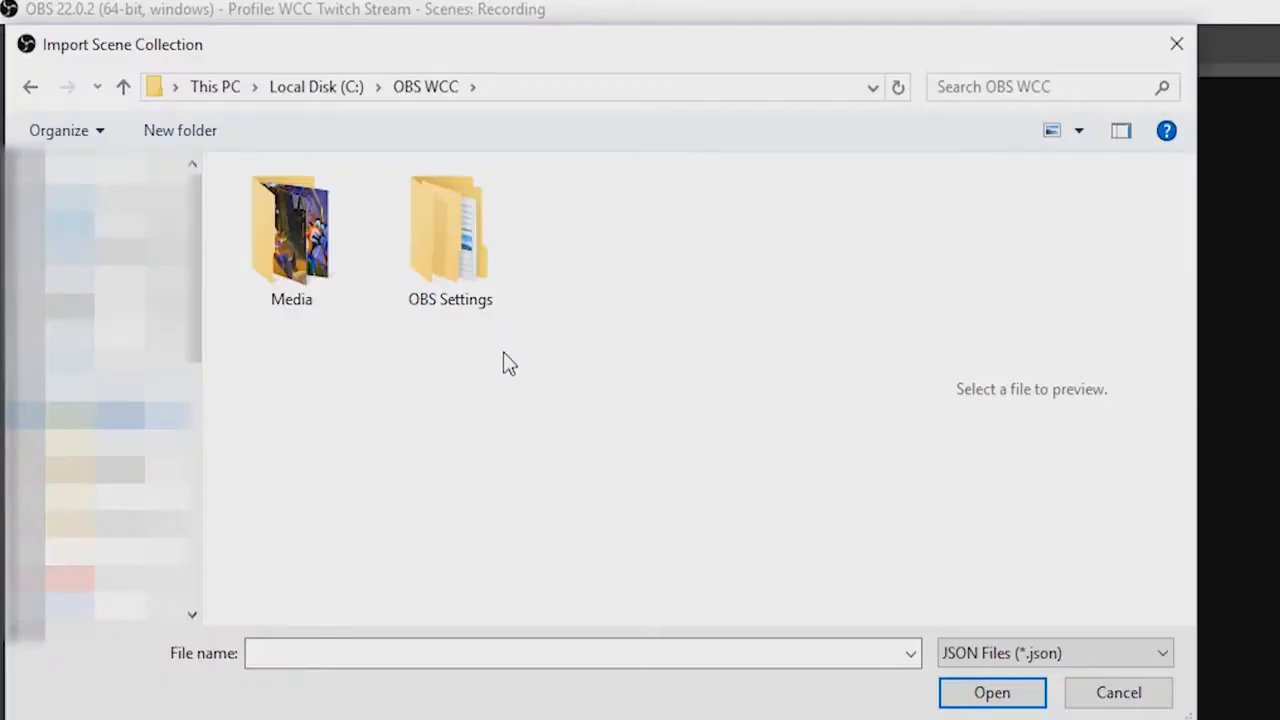
{"action": "double_click", "coordinate": [462, 237]}
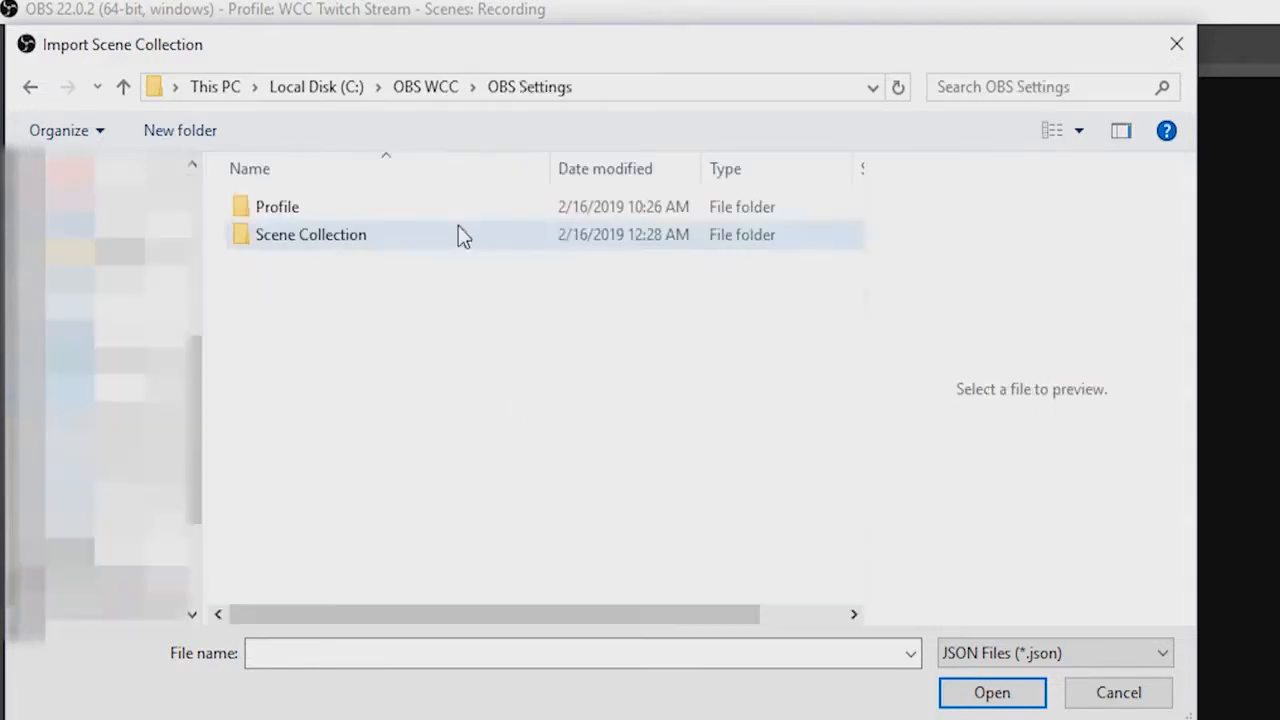
{"action": "double_click", "coordinate": [333, 246]}
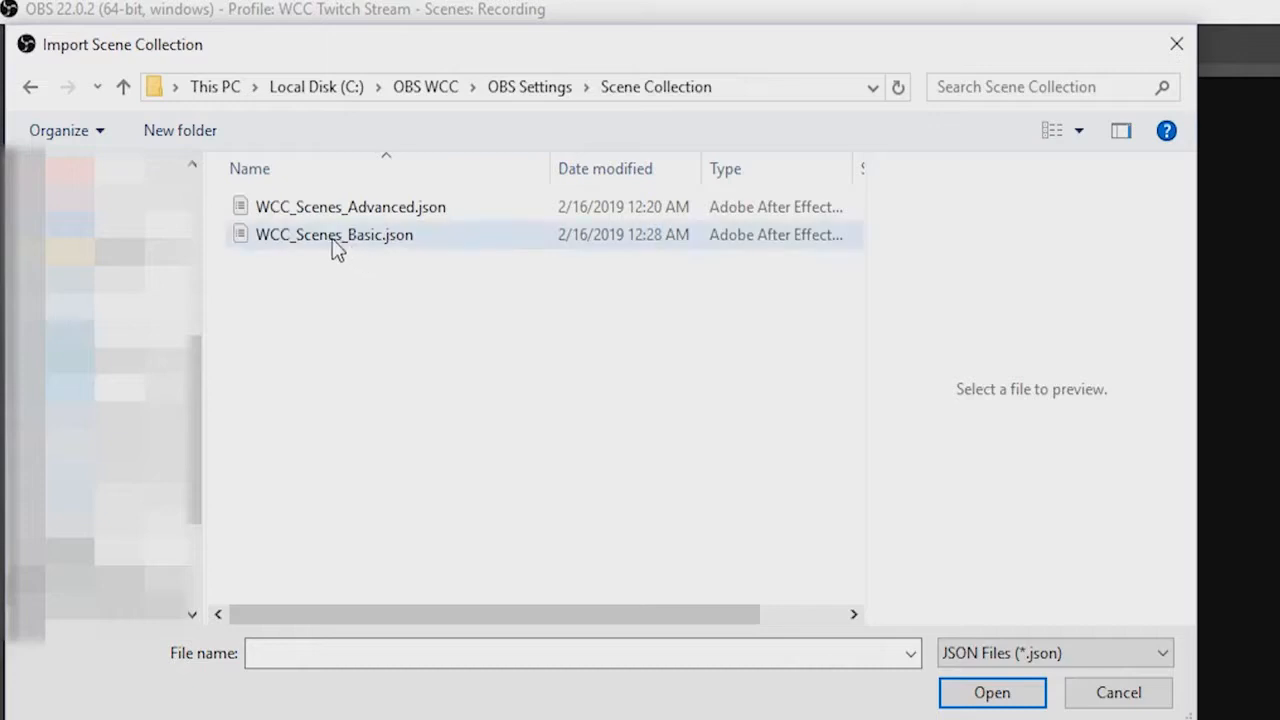
{"action": "left_click", "coordinate": [334, 245]}
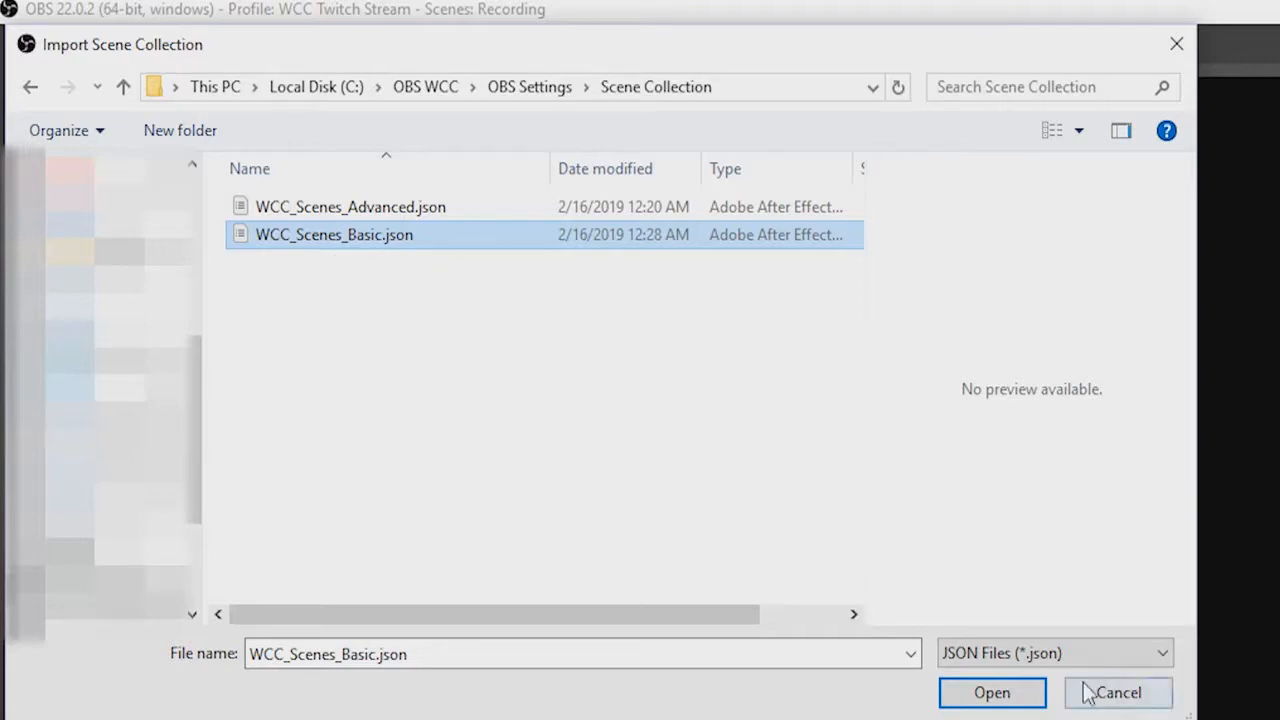
{"action": "left_click", "coordinate": [1005, 703]}
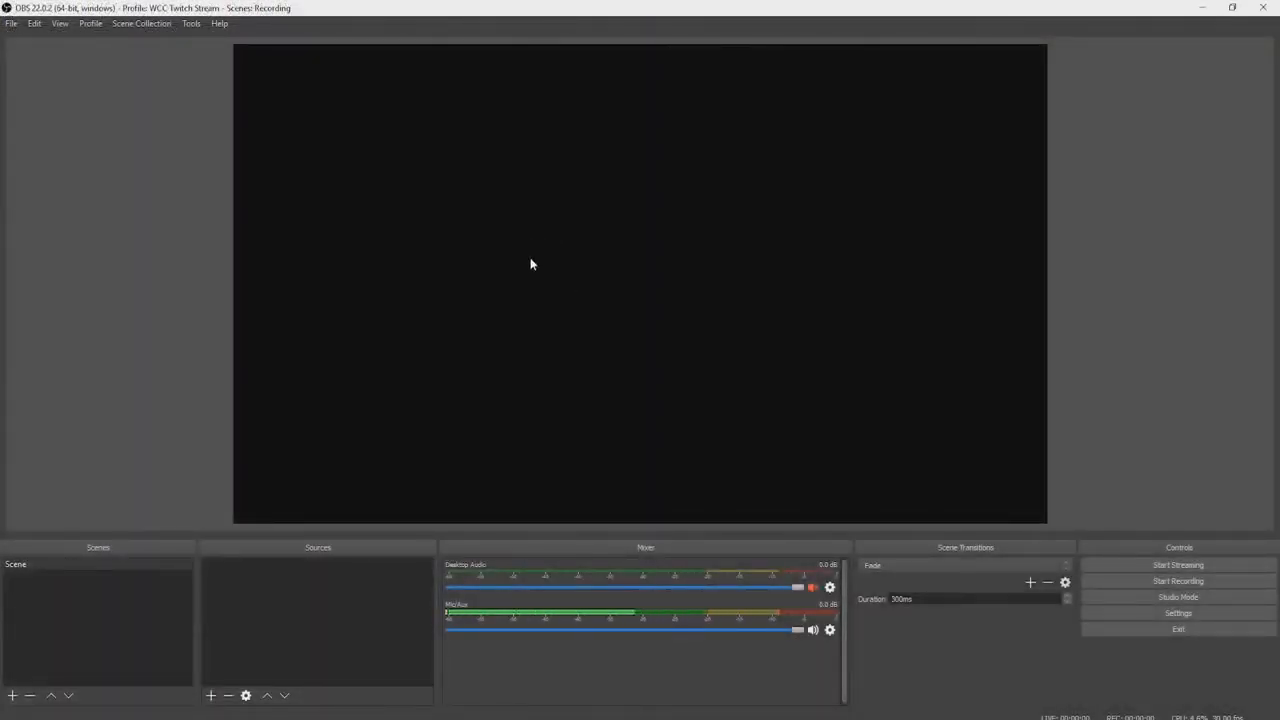
{"action": "left_click", "coordinate": [128, 27]}
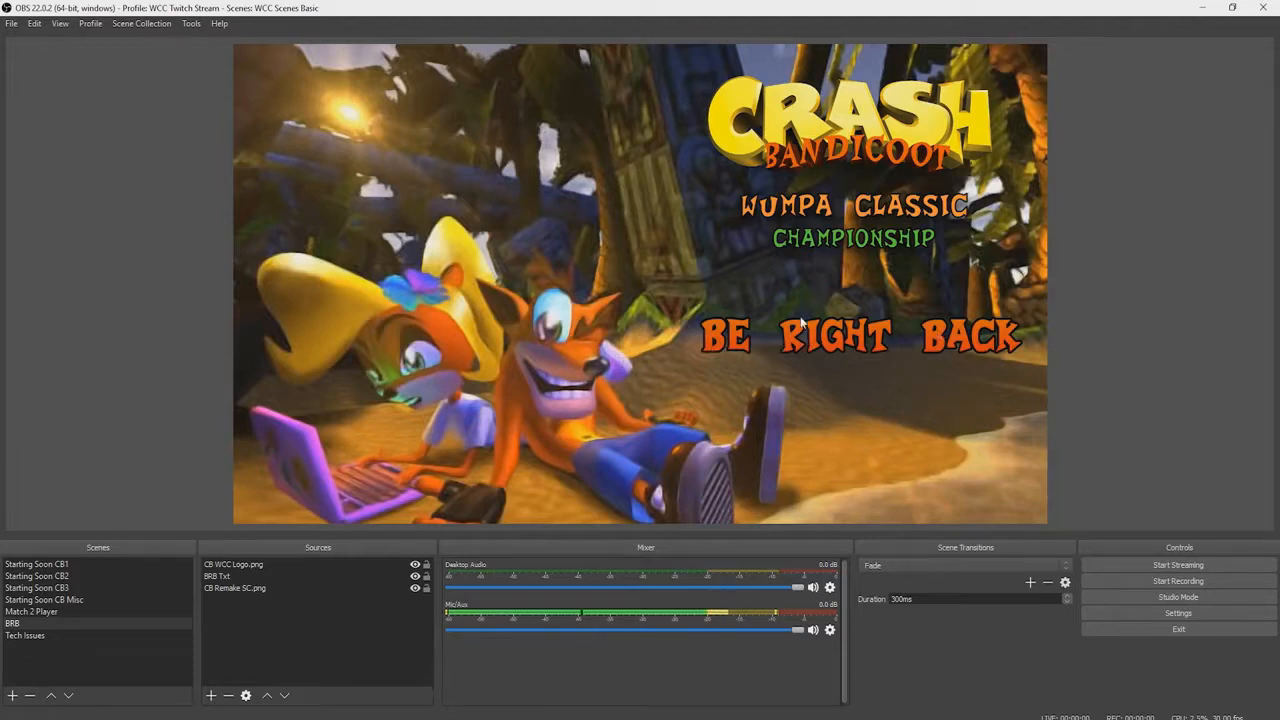
Preview the Starting Soon scenes CB1, CB2, CB3 and CB Misc, and the BRB scene, to examine their layouts and sources
{"action": "left_click", "coordinate": [57, 566]}
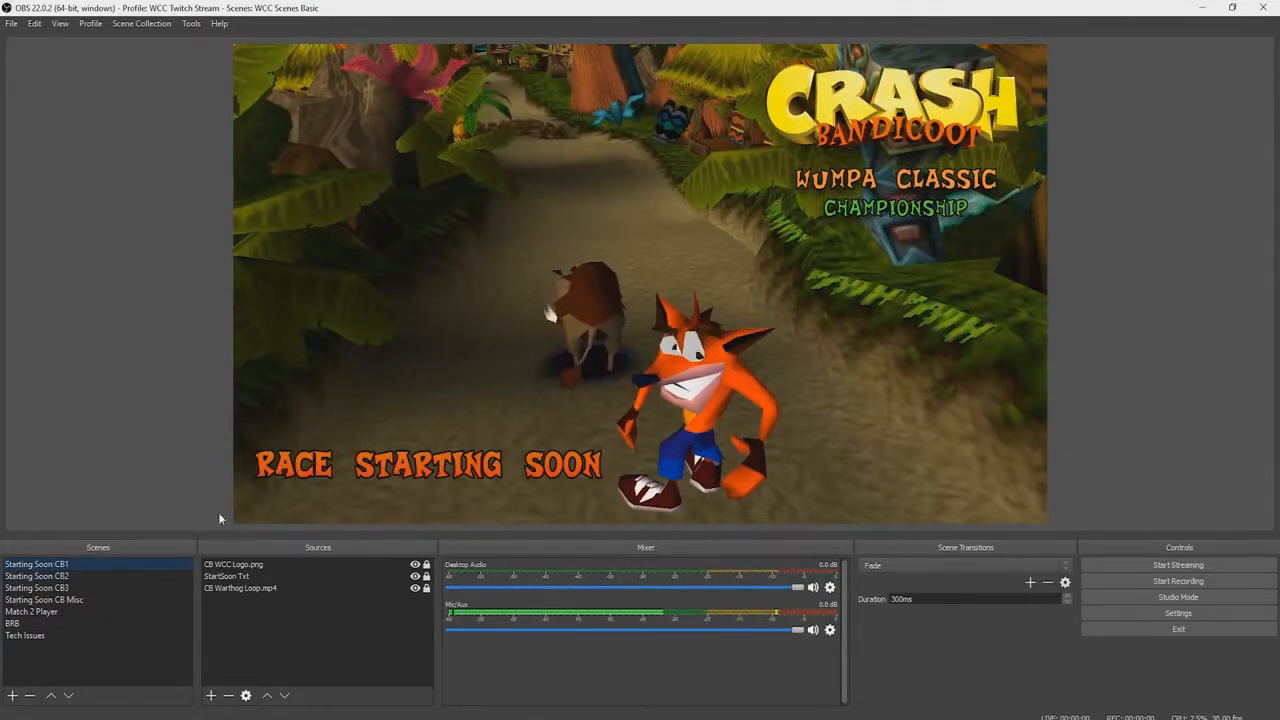
{"action": "left_click", "coordinate": [49, 600]}
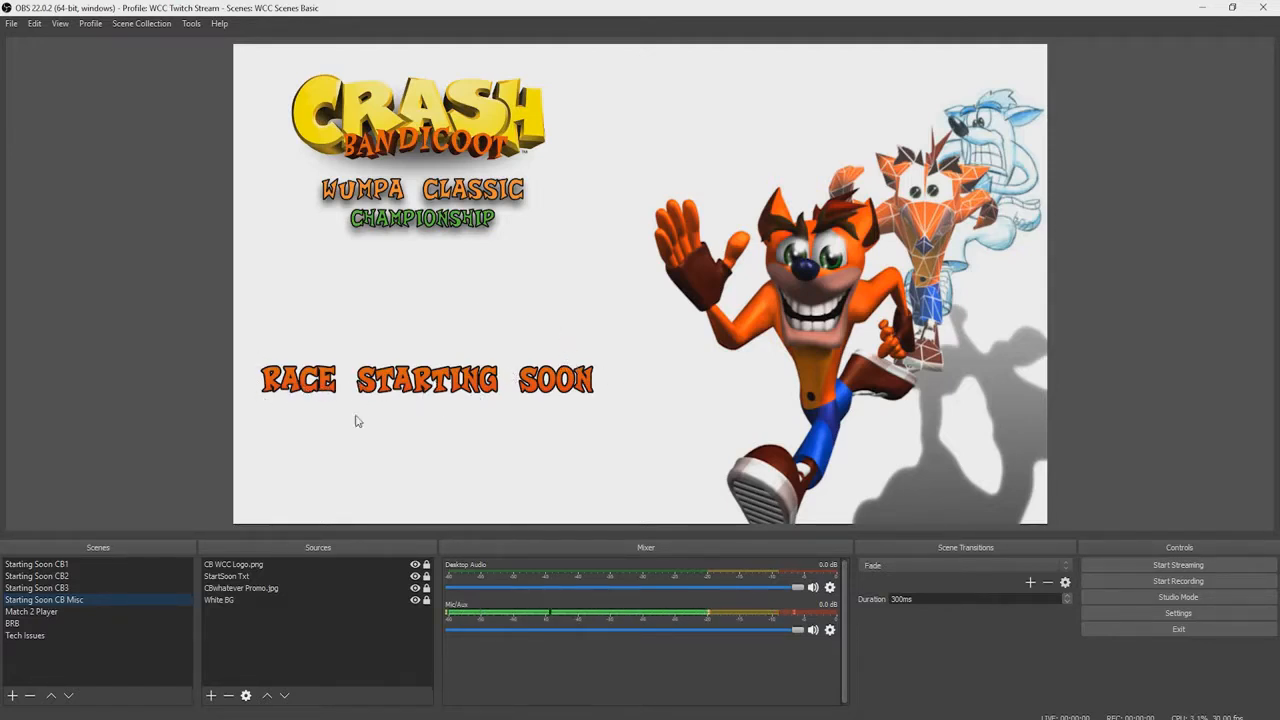
{"action": "left_click", "coordinate": [58, 587]}
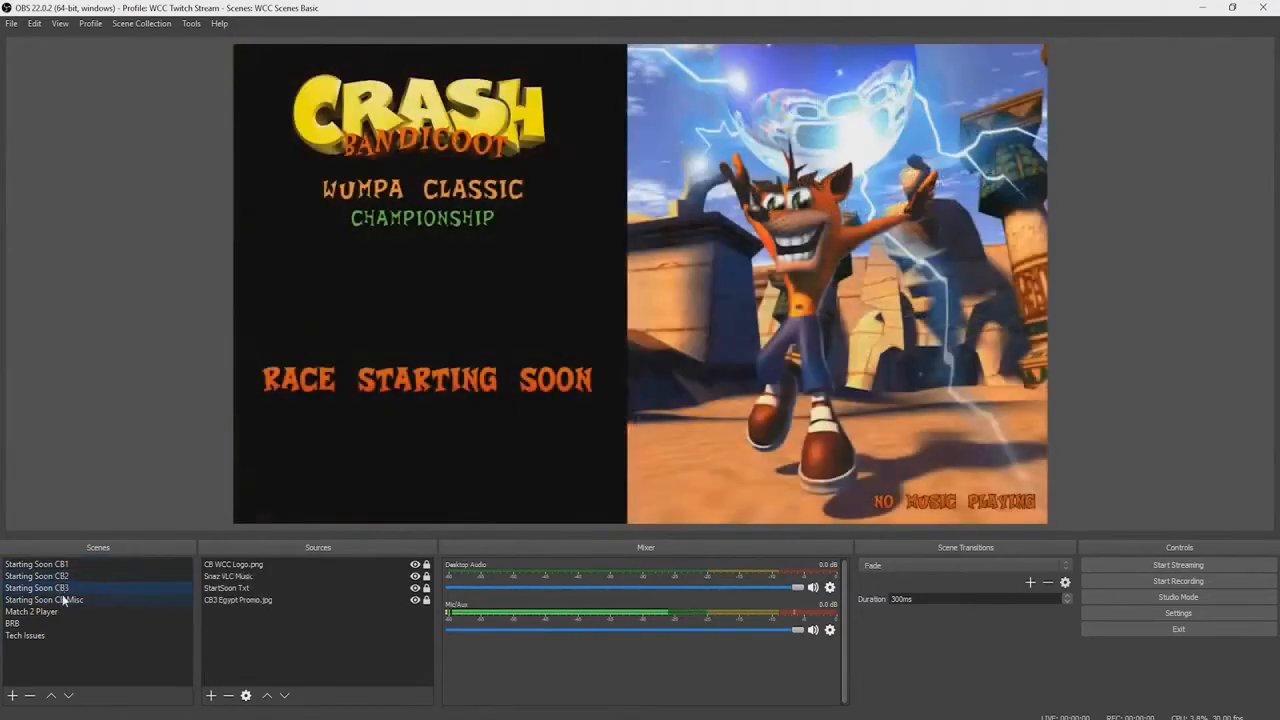
{"action": "left_click", "coordinate": [63, 599]}
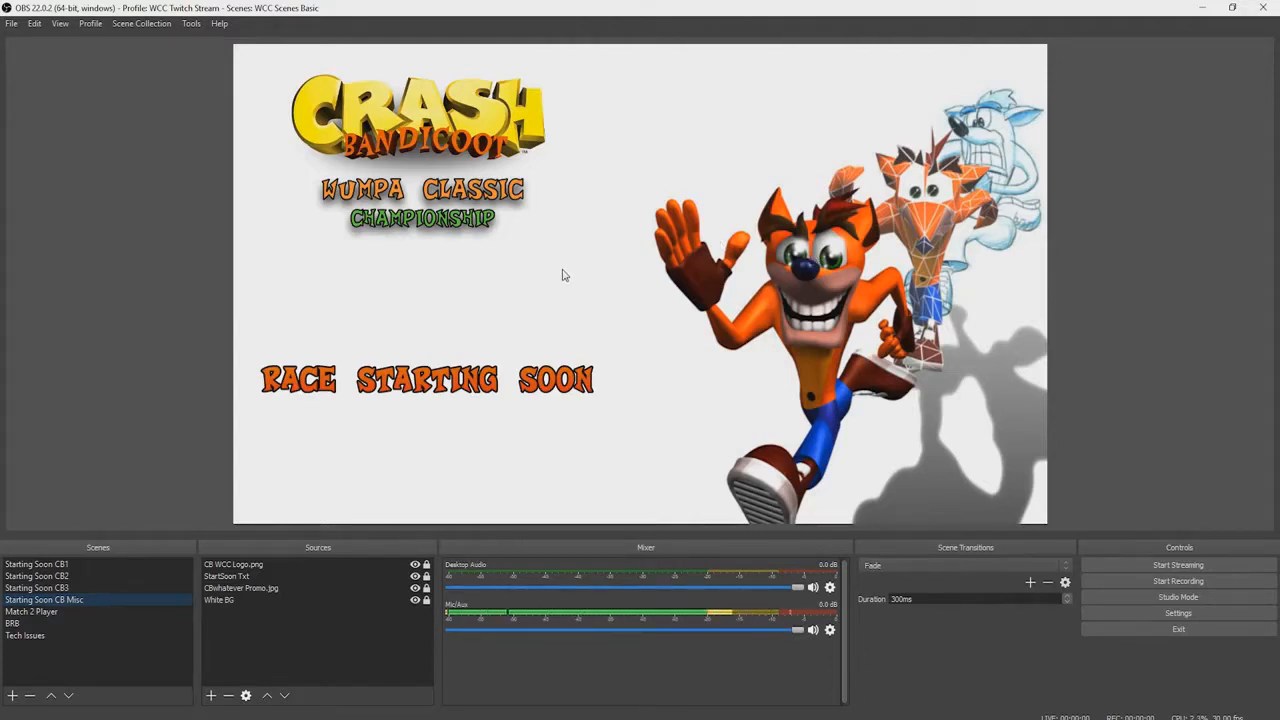
{"action": "left_click", "coordinate": [58, 577]}
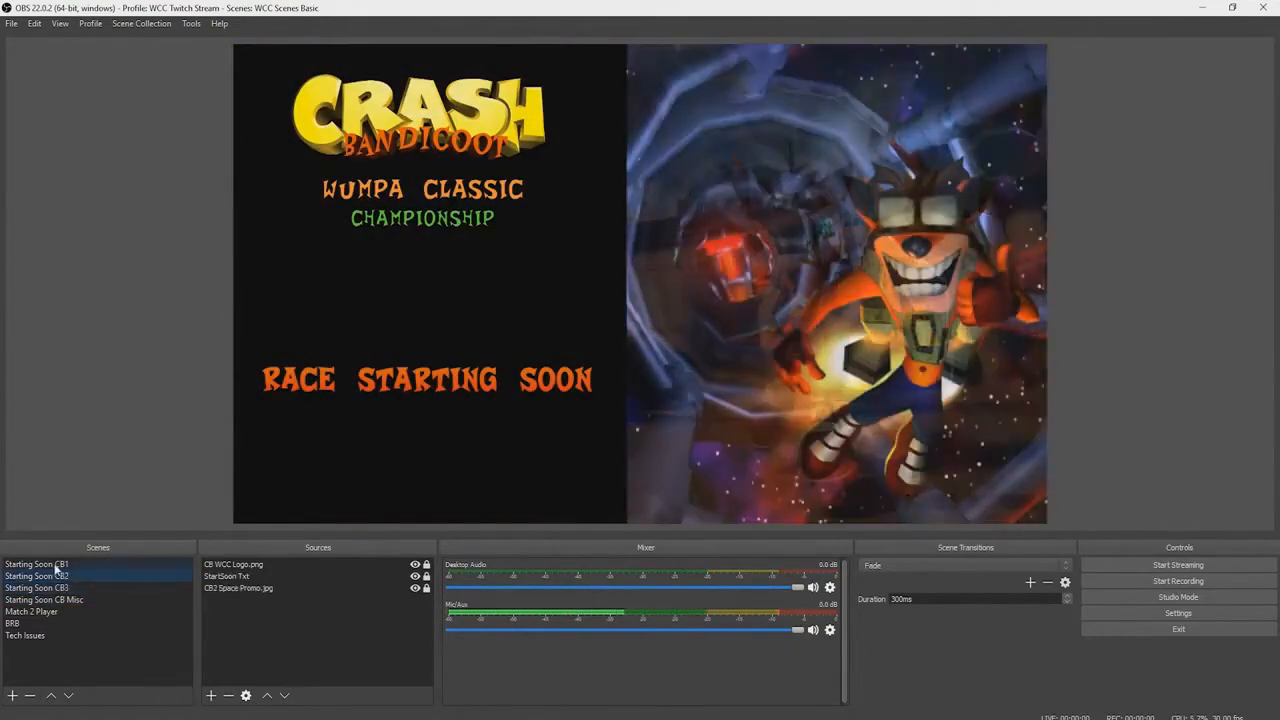
{"action": "key", "text": "Down"}
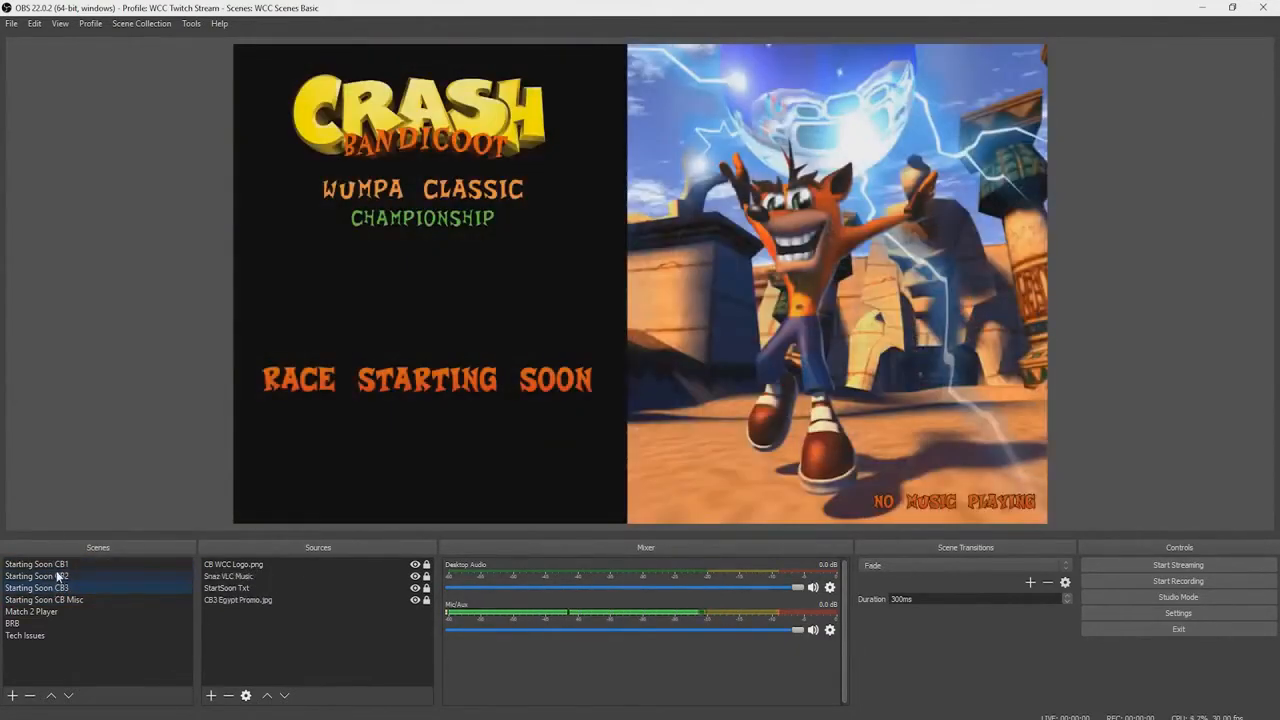
{"action": "left_click", "coordinate": [58, 576]}
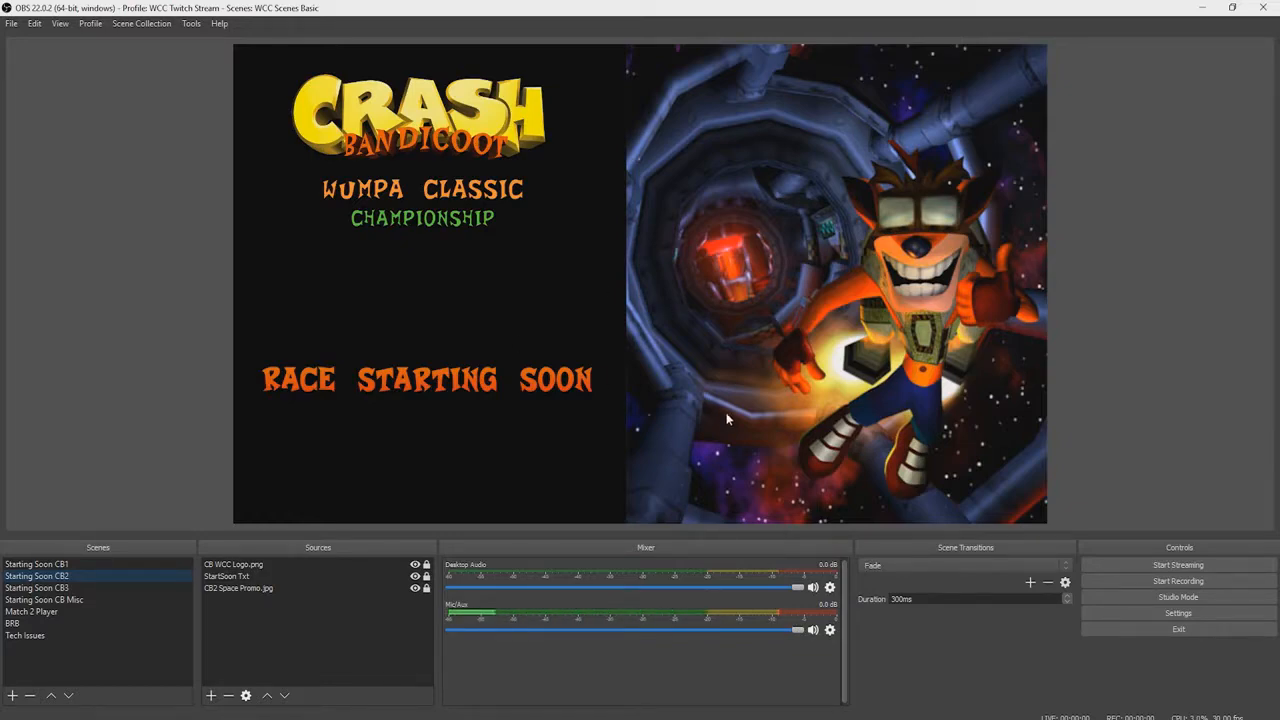
{"action": "left_click", "coordinate": [37, 629]}
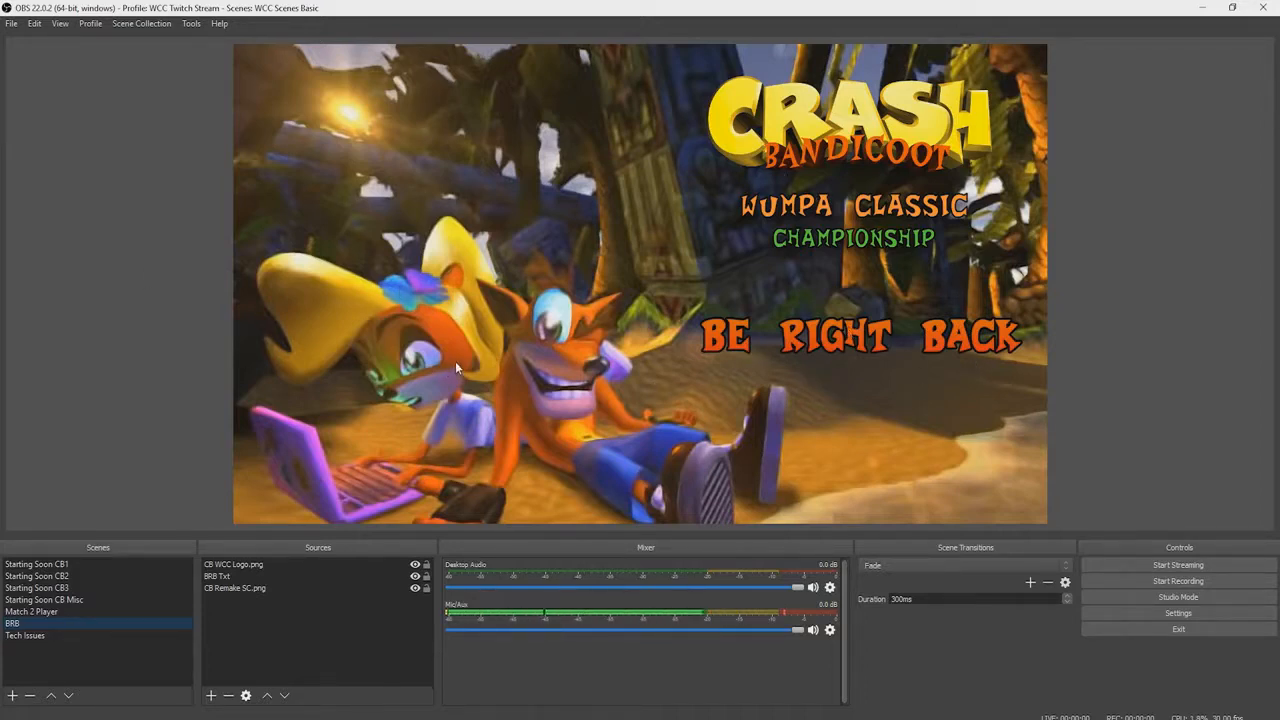
Preview the Tech Issues scene and switch to the Match 2 Player scene
{"action": "left_click", "coordinate": [36, 638]}
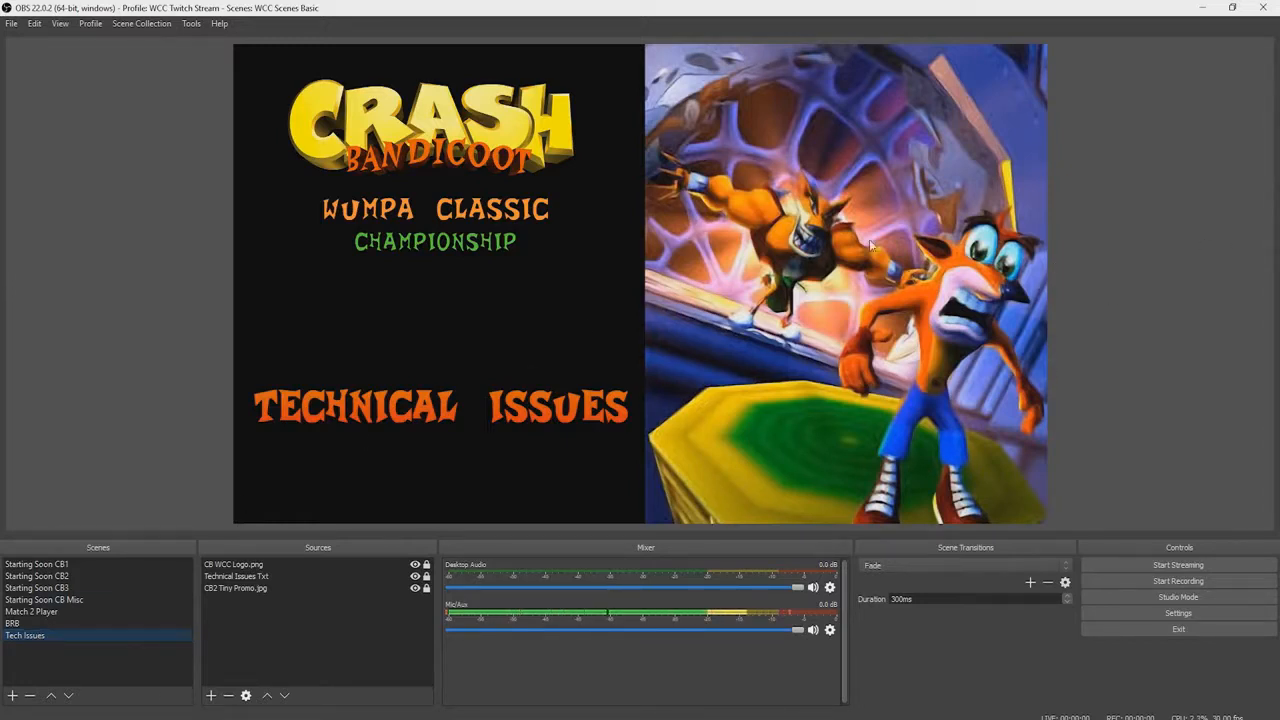
{"action": "left_click", "coordinate": [38, 614]}
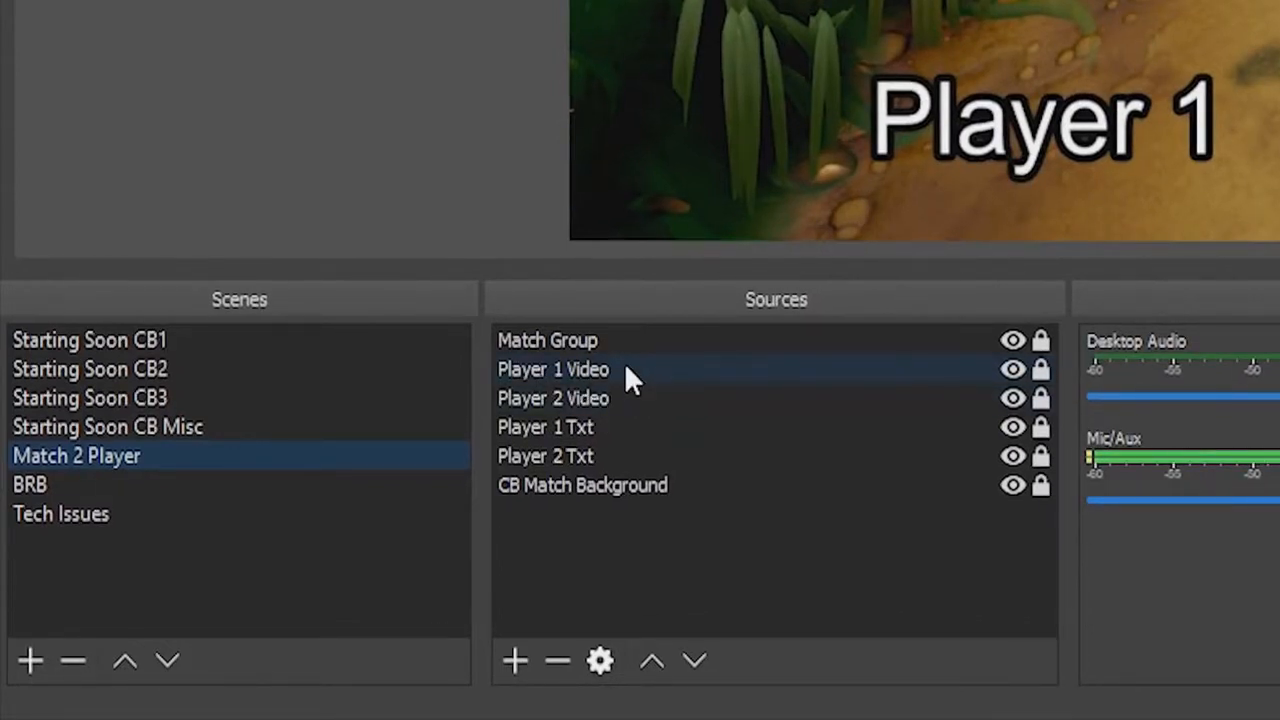
Open the Player 1 Video source's properties, examine its Twitch player URL, width, height and FPS, and close them unchanged
{"action": "double_click", "coordinate": [626, 369]}
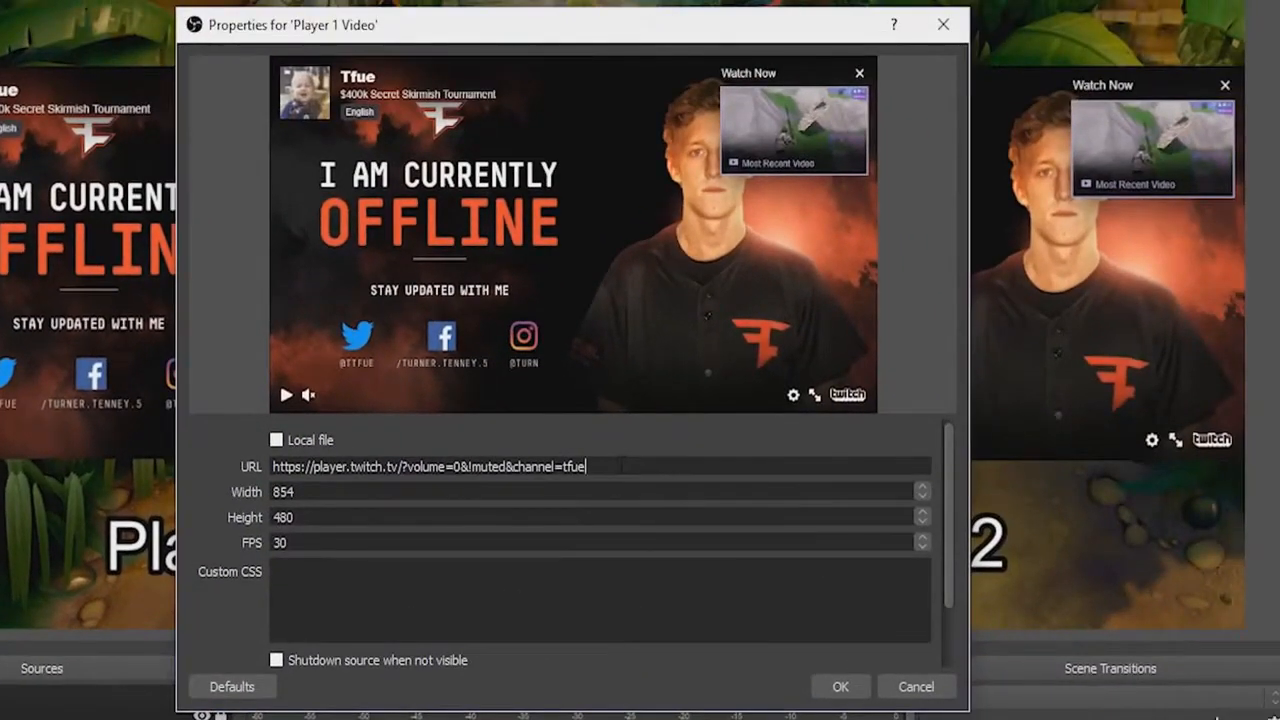
{"action": "left_click_drag", "start_coordinate": [622, 466], "coordinate": [279, 467]}
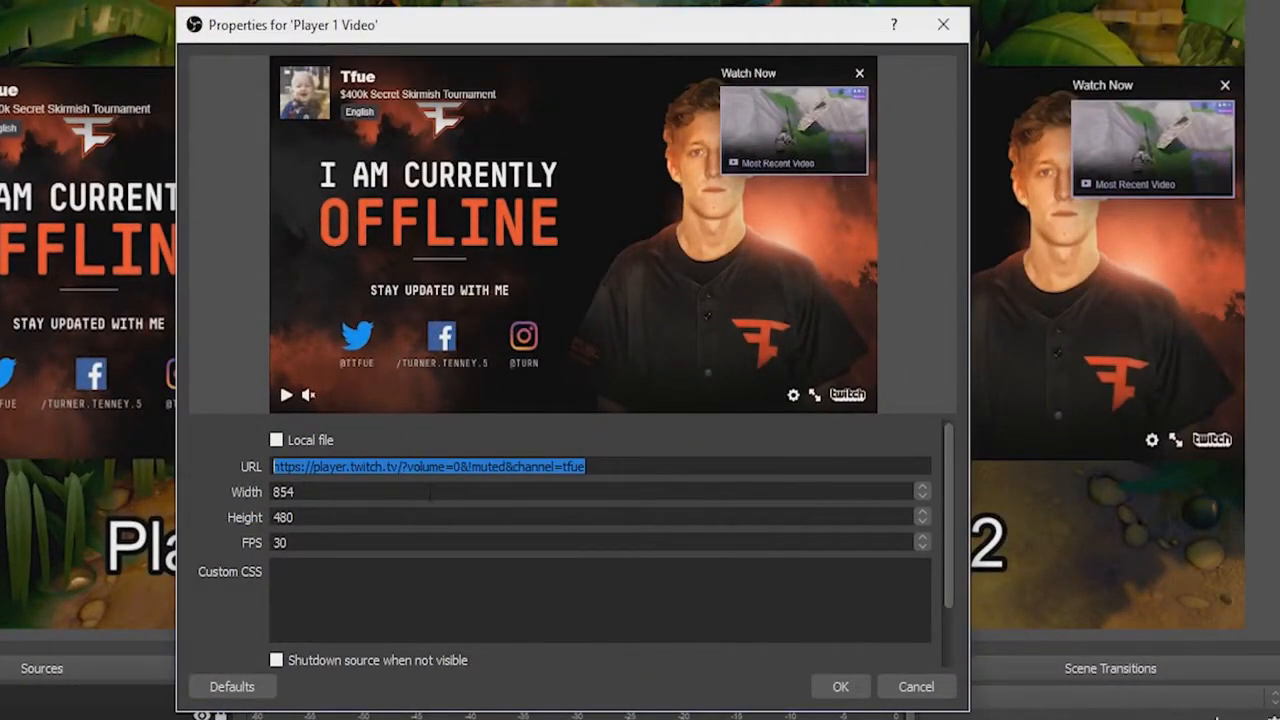
{"action": "left_click_drag", "start_coordinate": [296, 492], "coordinate": [228, 497]}
{"action": "key", "text": "Tab"}
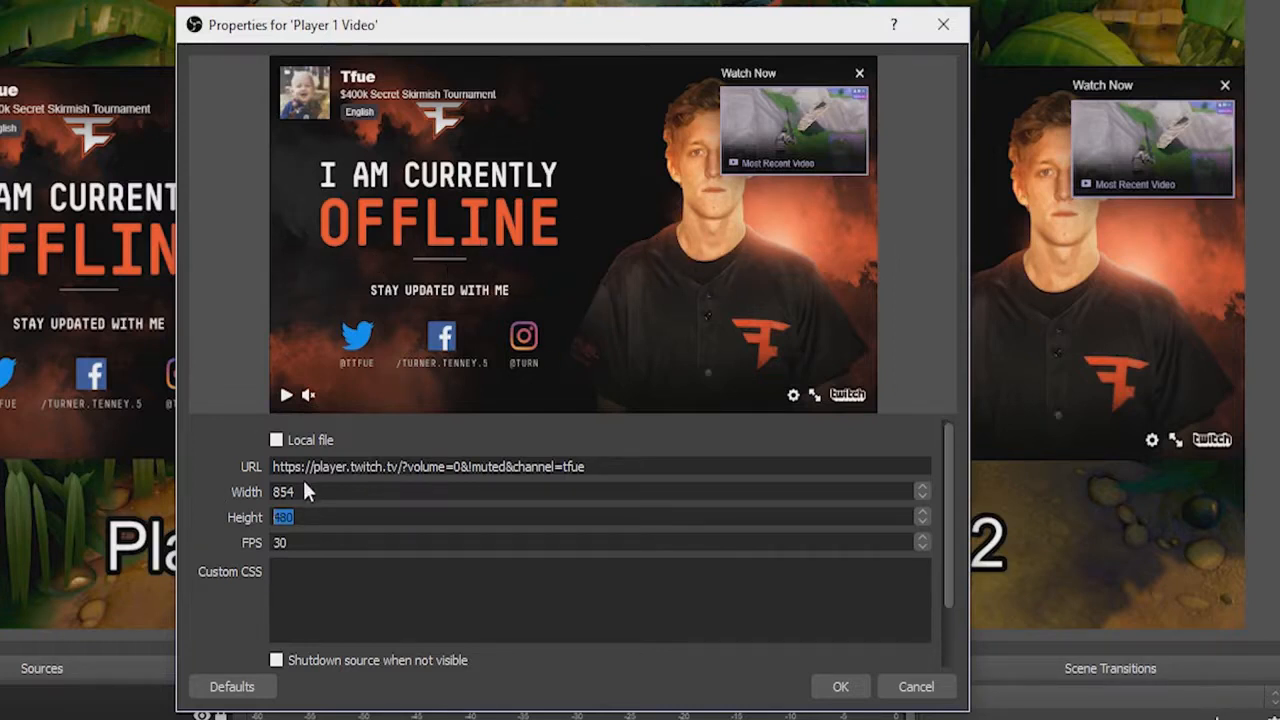
{"action": "key", "text": "shift+Tab"}
{"action": "key", "text": "Tab"}
{"action": "key", "text": "Tab"}
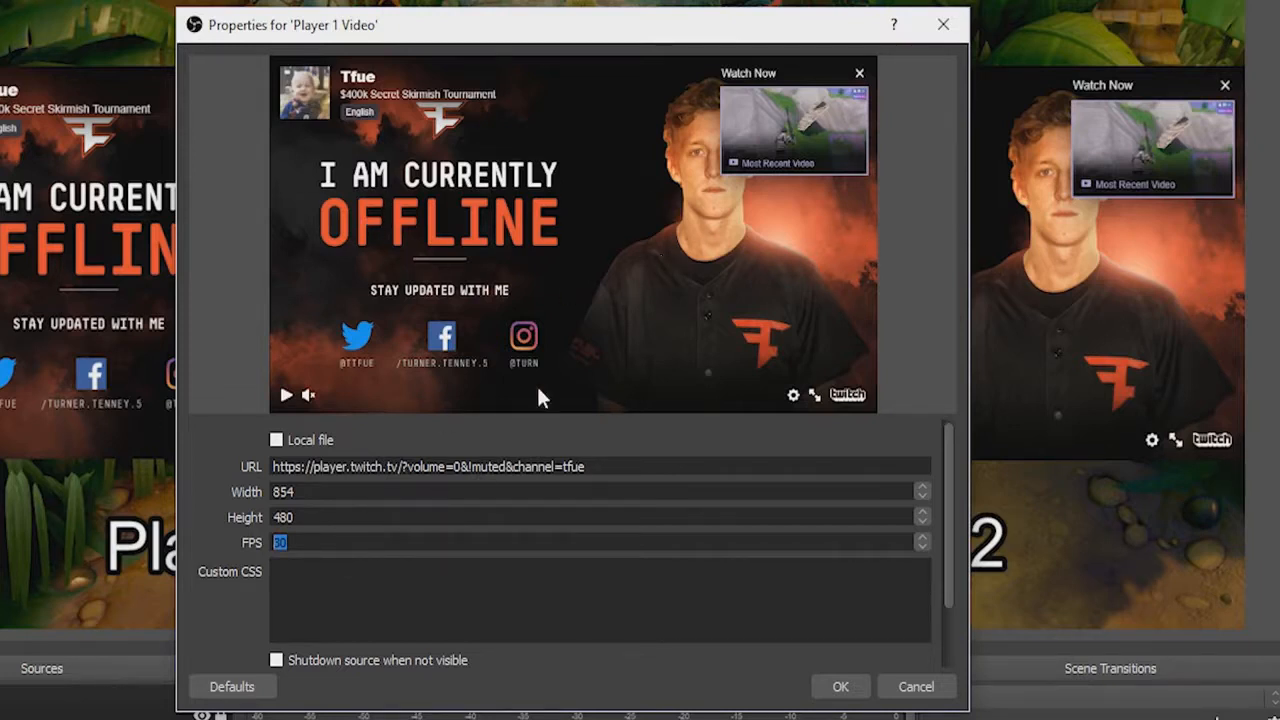
{"action": "left_click_drag", "start_coordinate": [606, 467], "coordinate": [573, 466]}
{"action": "left_click_drag", "start_coordinate": [590, 466], "coordinate": [281, 464]}
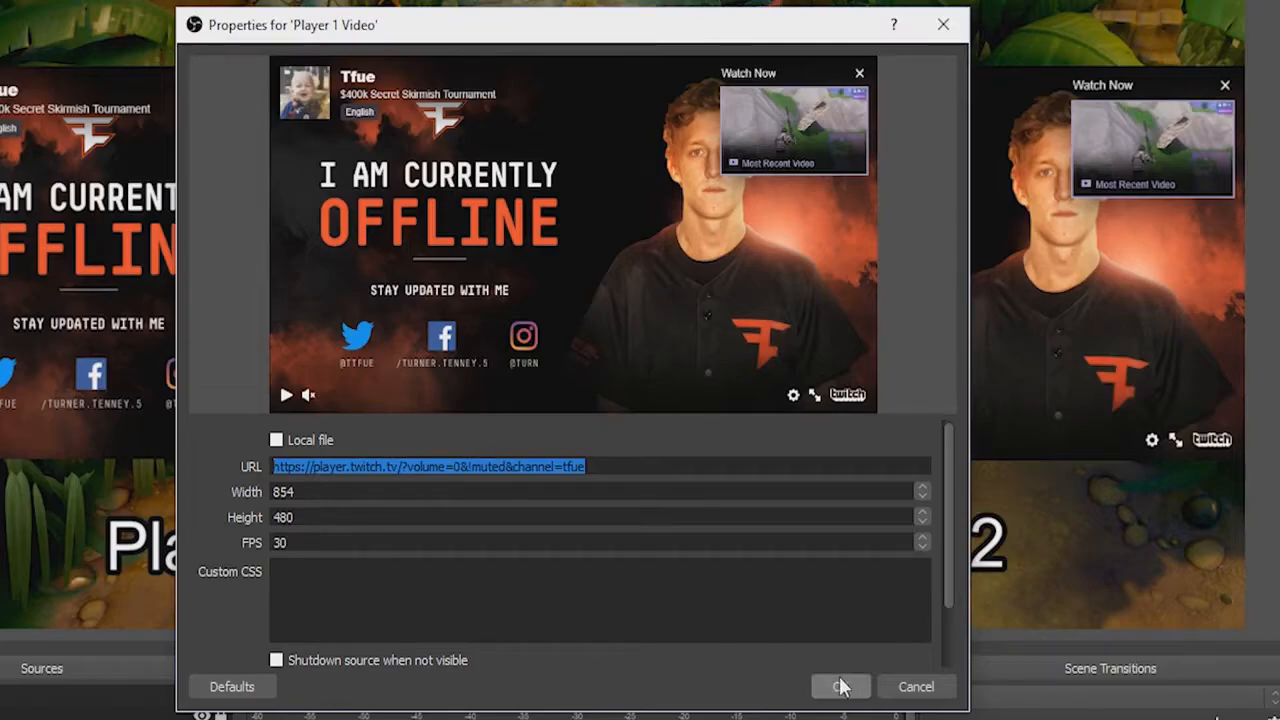
{"action": "left_click", "coordinate": [837, 686]}
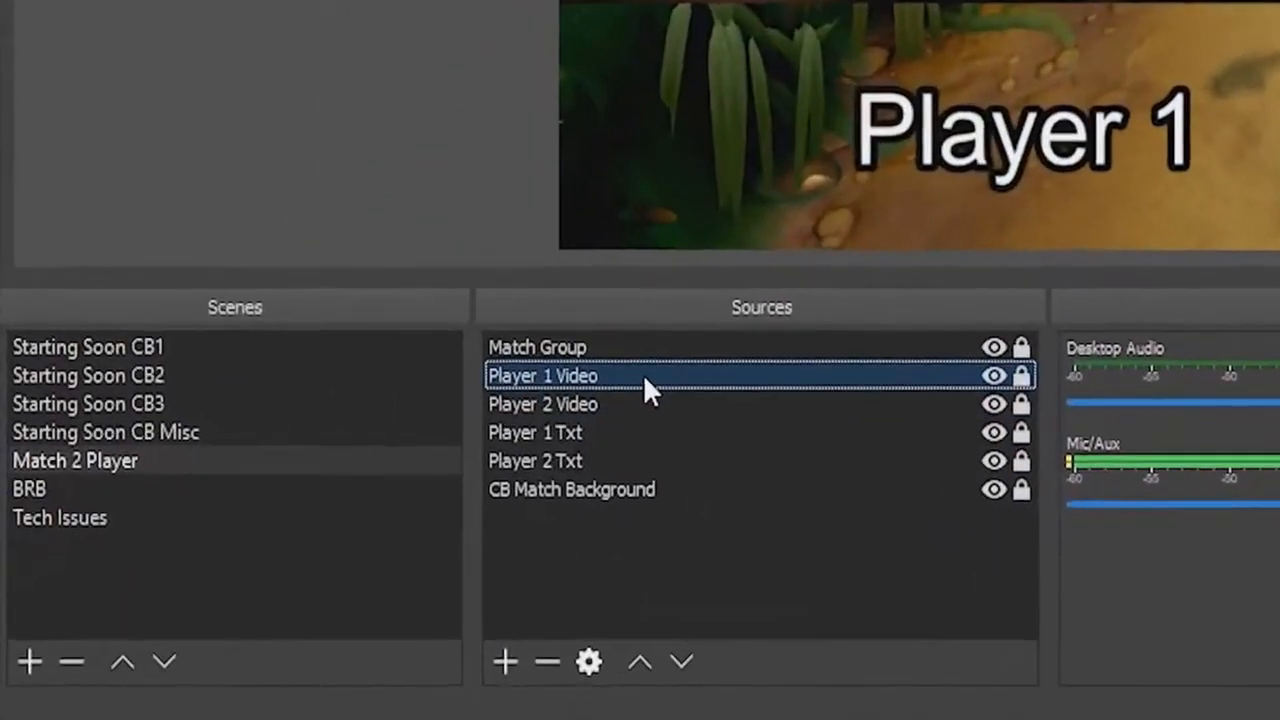
Interact with the Player 1 Video source to start its Twitch player and open the player's advanced settings
{"action": "right_click", "coordinate": [638, 377]}
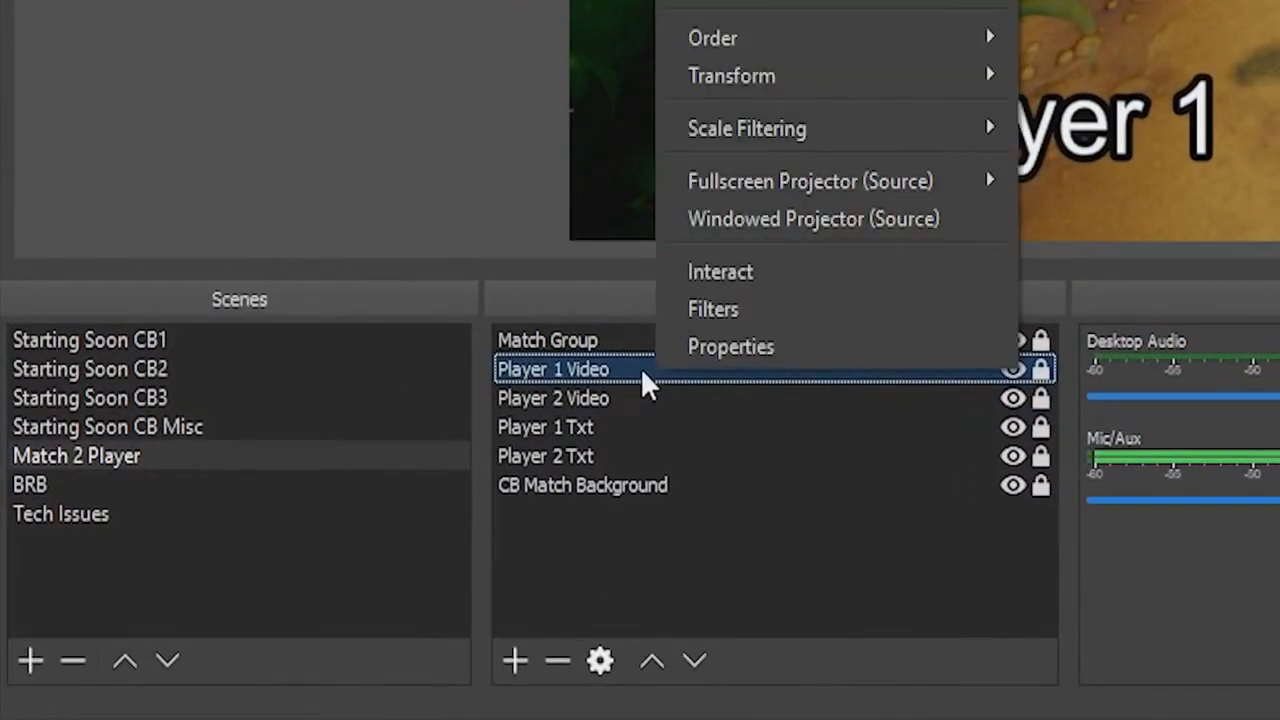
{"action": "left_click", "coordinate": [762, 272]}
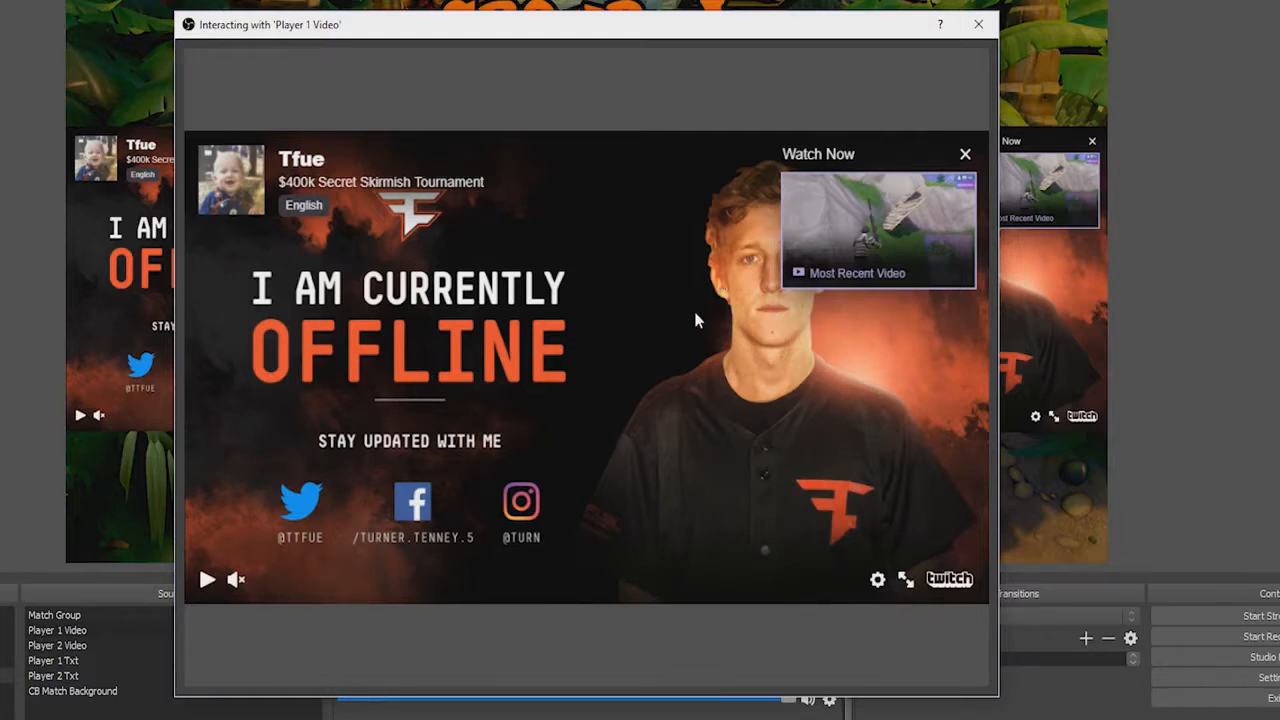
{"action": "left_click", "coordinate": [206, 582]}
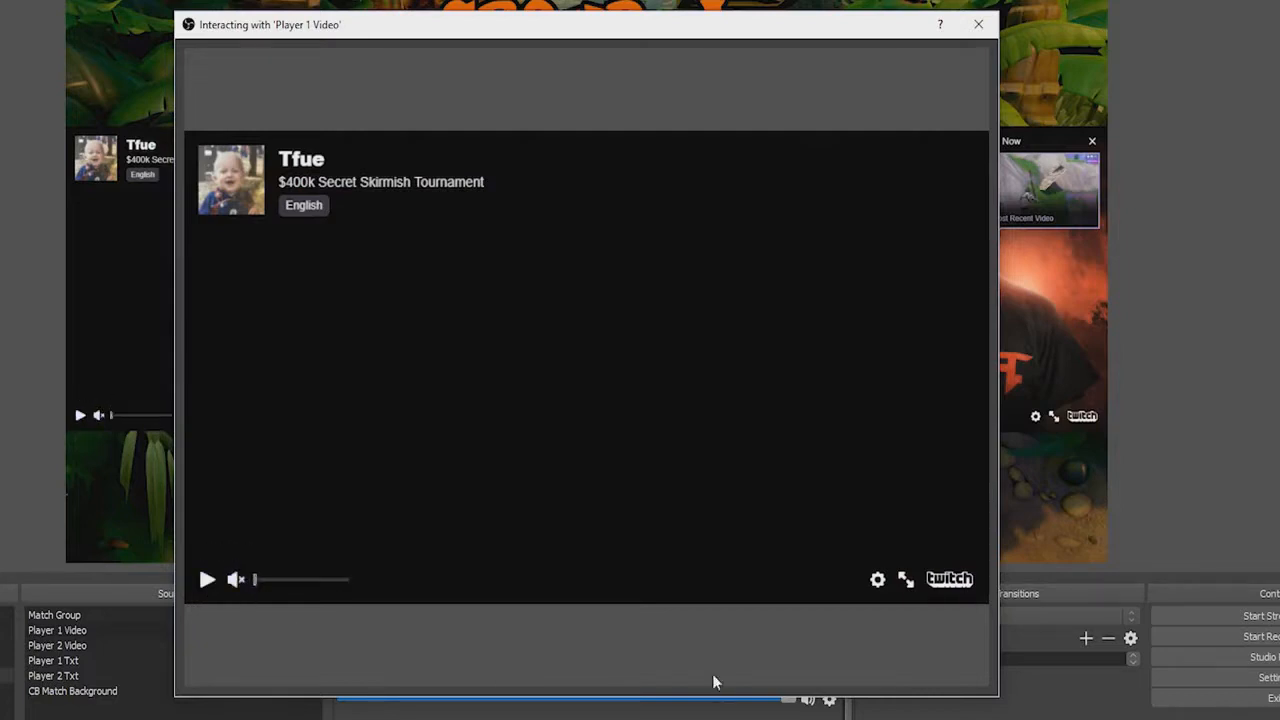
{"action": "left_click", "coordinate": [877, 579]}
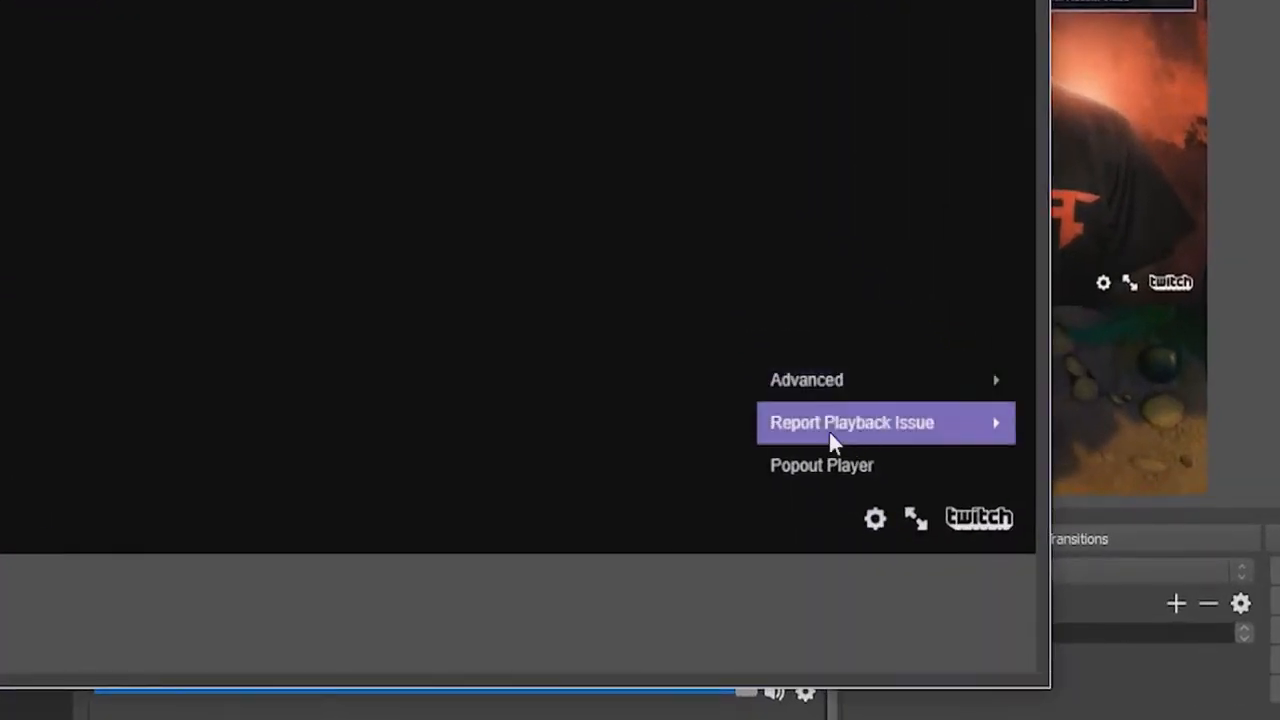
{"action": "left_click", "coordinate": [829, 380]}
{"action": "left_click", "coordinate": [960, 428]}
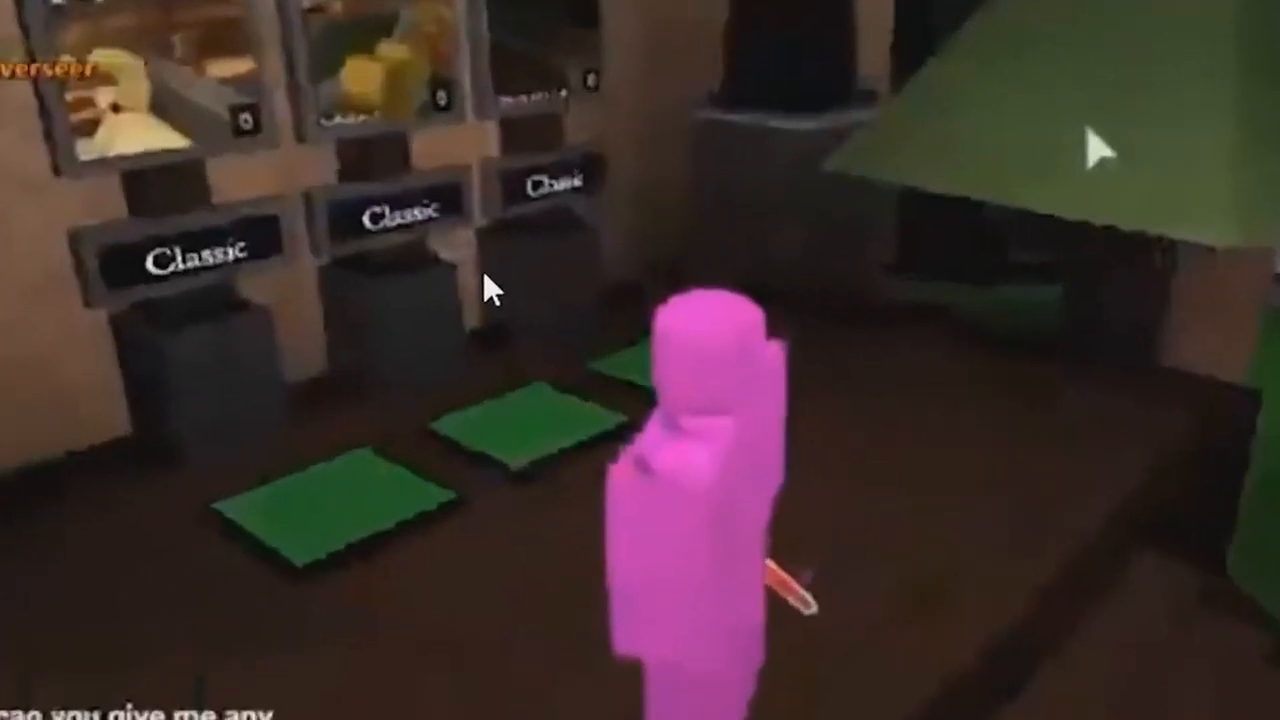
Show Stats for nerds on the YouTube video
{"action": "right_click", "coordinate": [476, 274]}
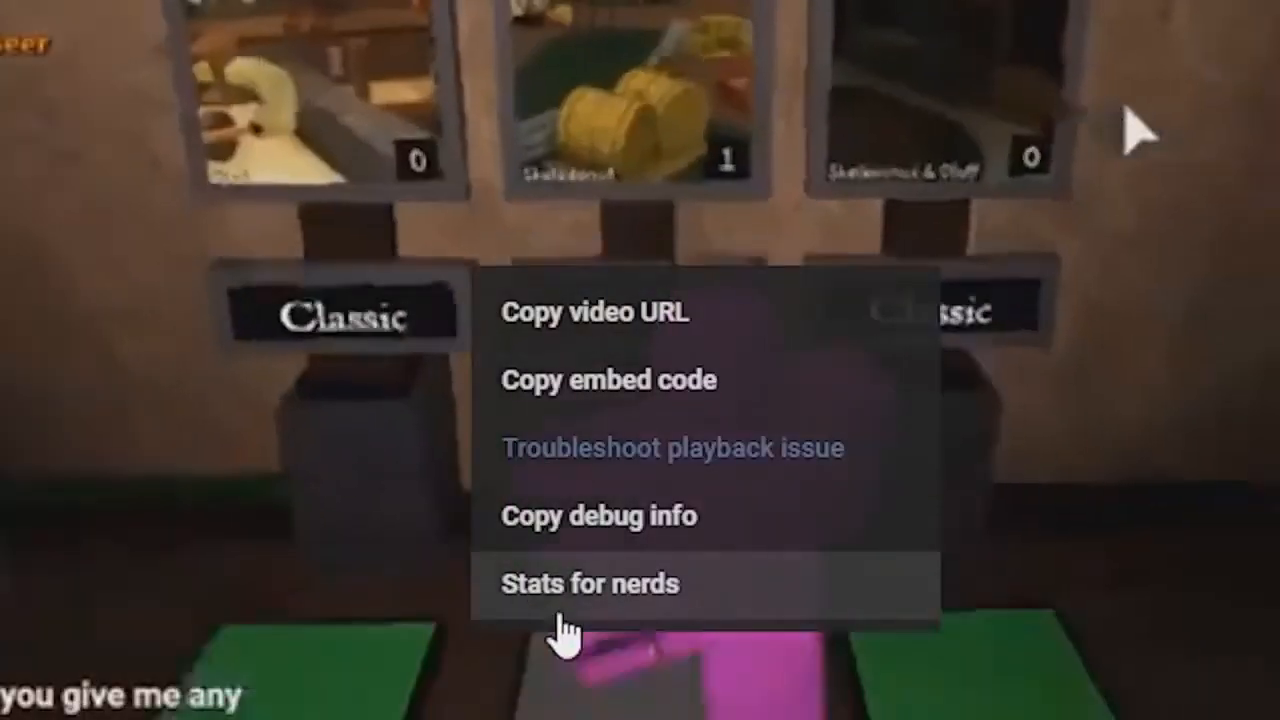
{"action": "left_click", "coordinate": [565, 602]}
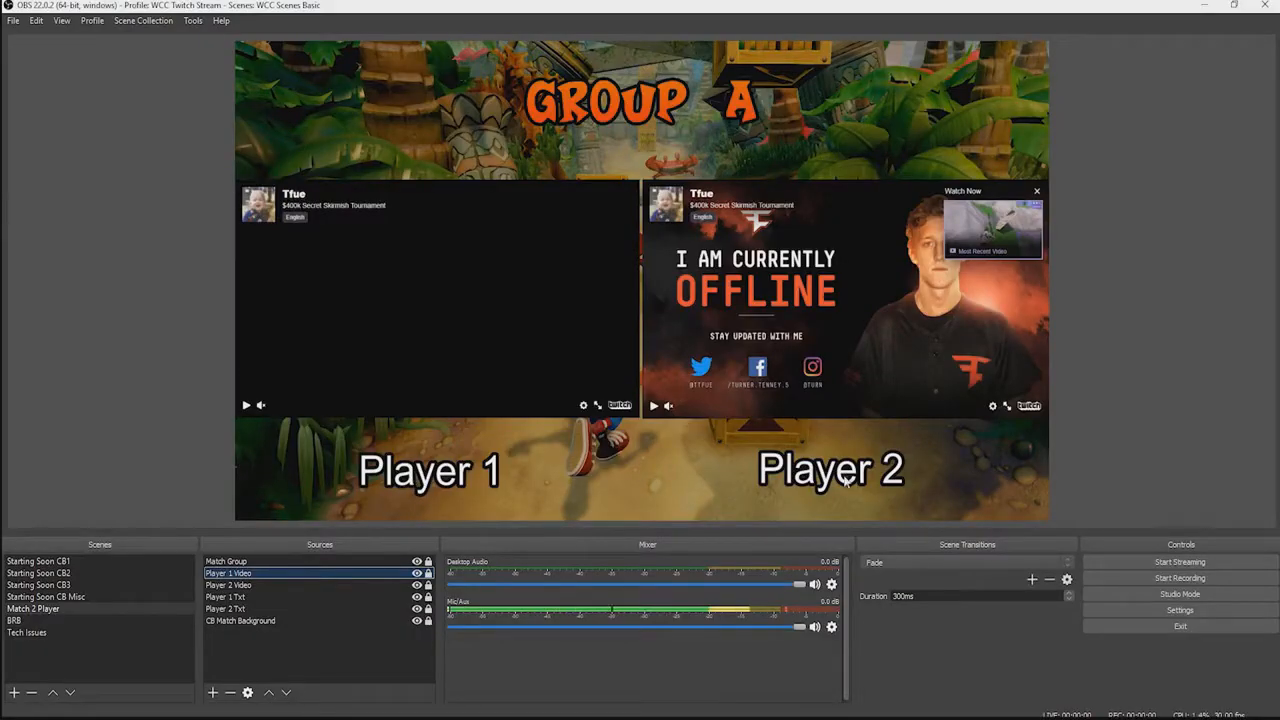
Change the text of the Player 1 Txt source to COOLPRO195
{"action": "double_click", "coordinate": [228, 597]}
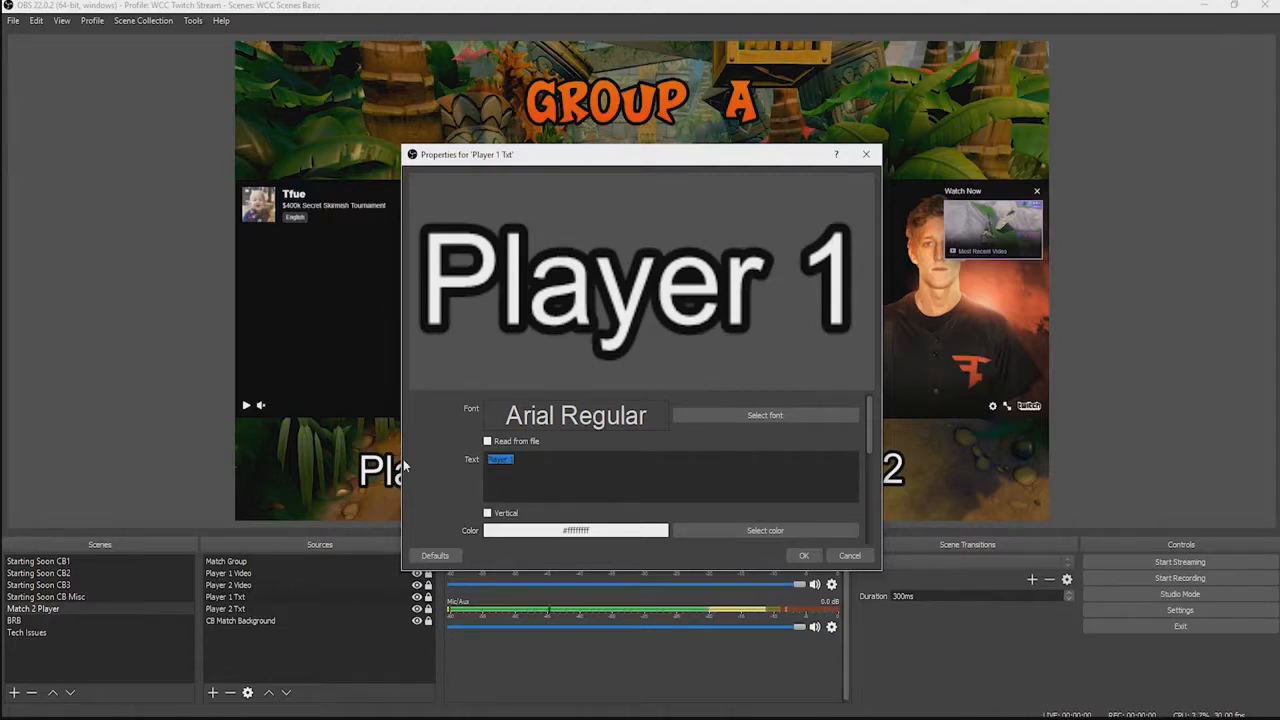
{"action": "type", "text": "COOL"}
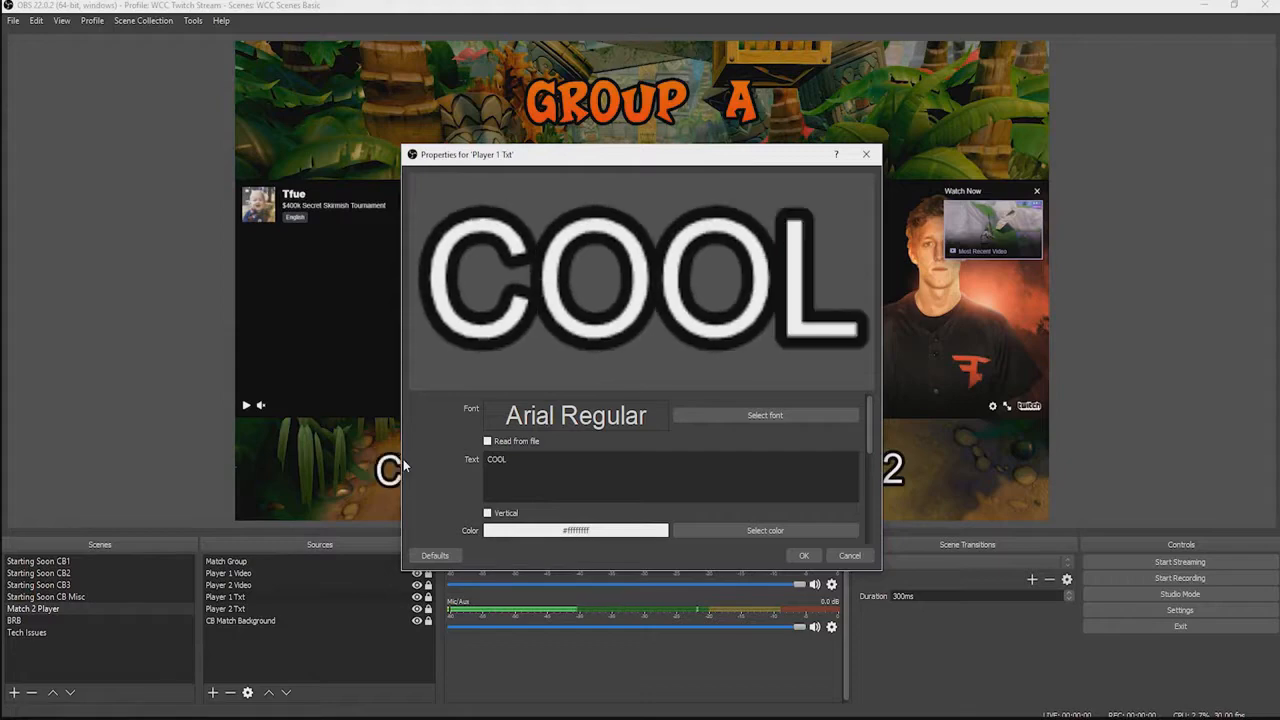
{"action": "type", "text": "PRO195"}
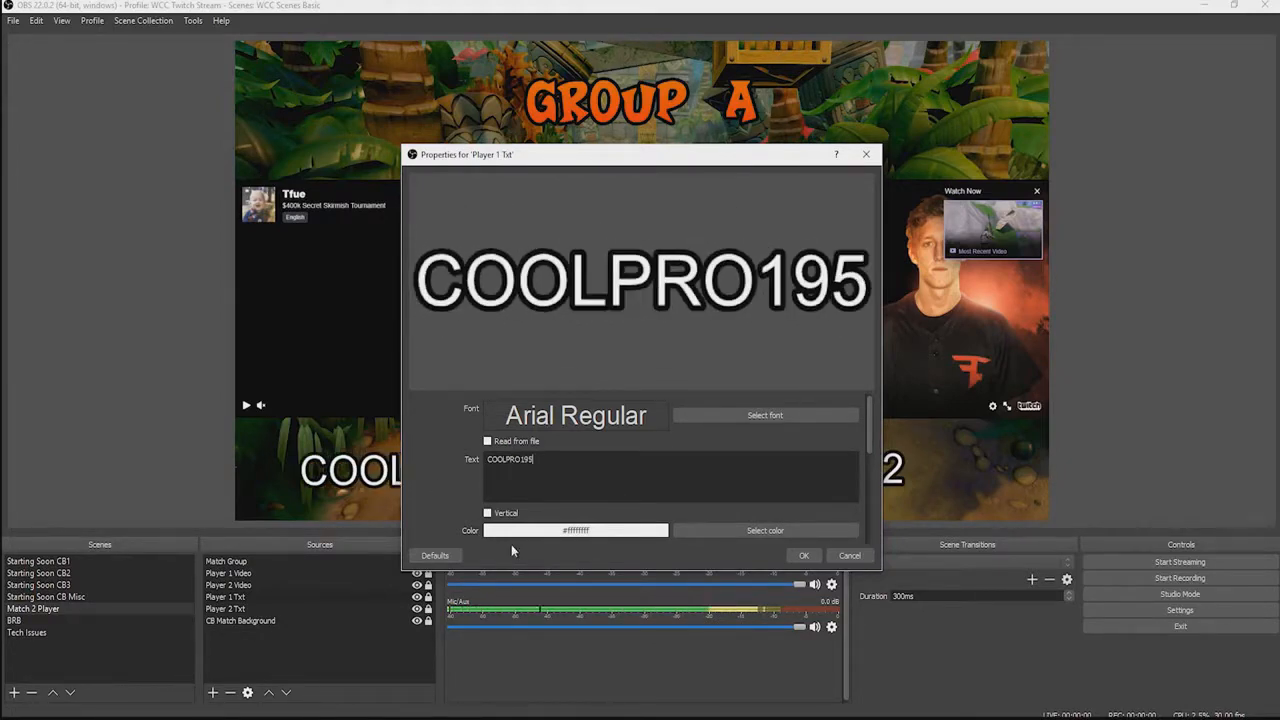
{"action": "left_click", "coordinate": [803, 555]}
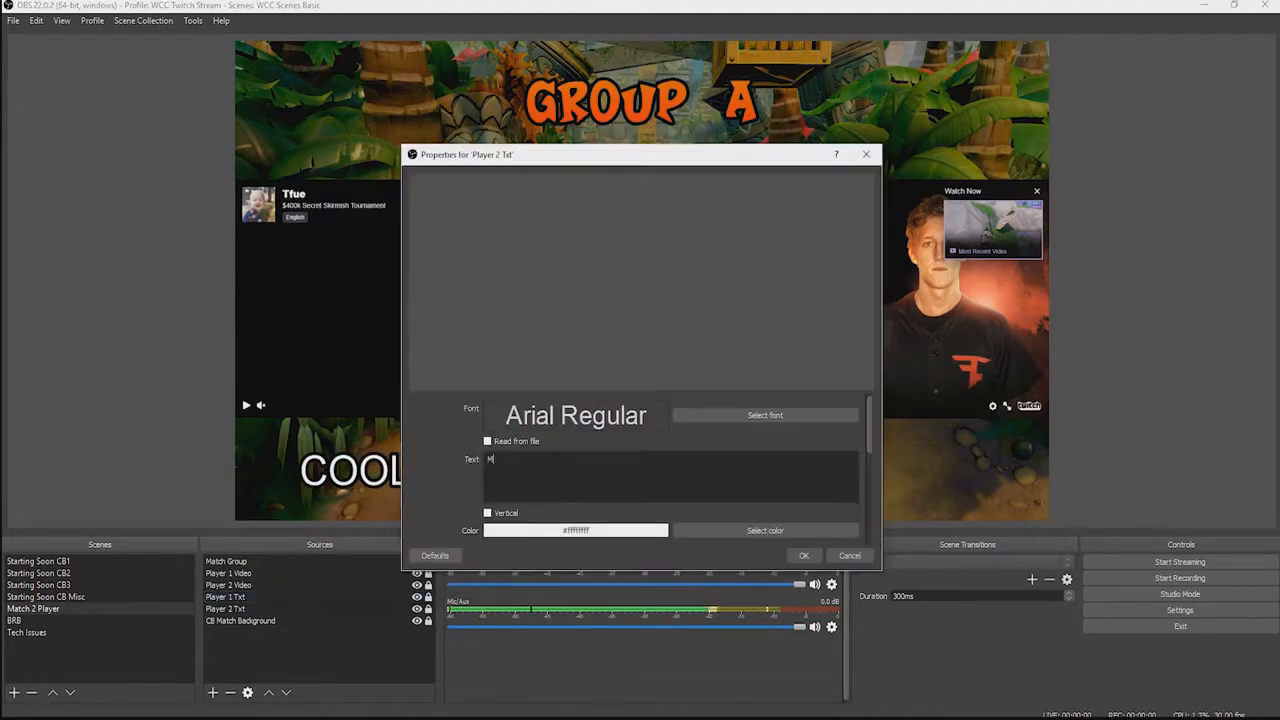
Replace the text of the Player 2 Txt source with the second player's username
{"action": "type", "text": "Fraser"}
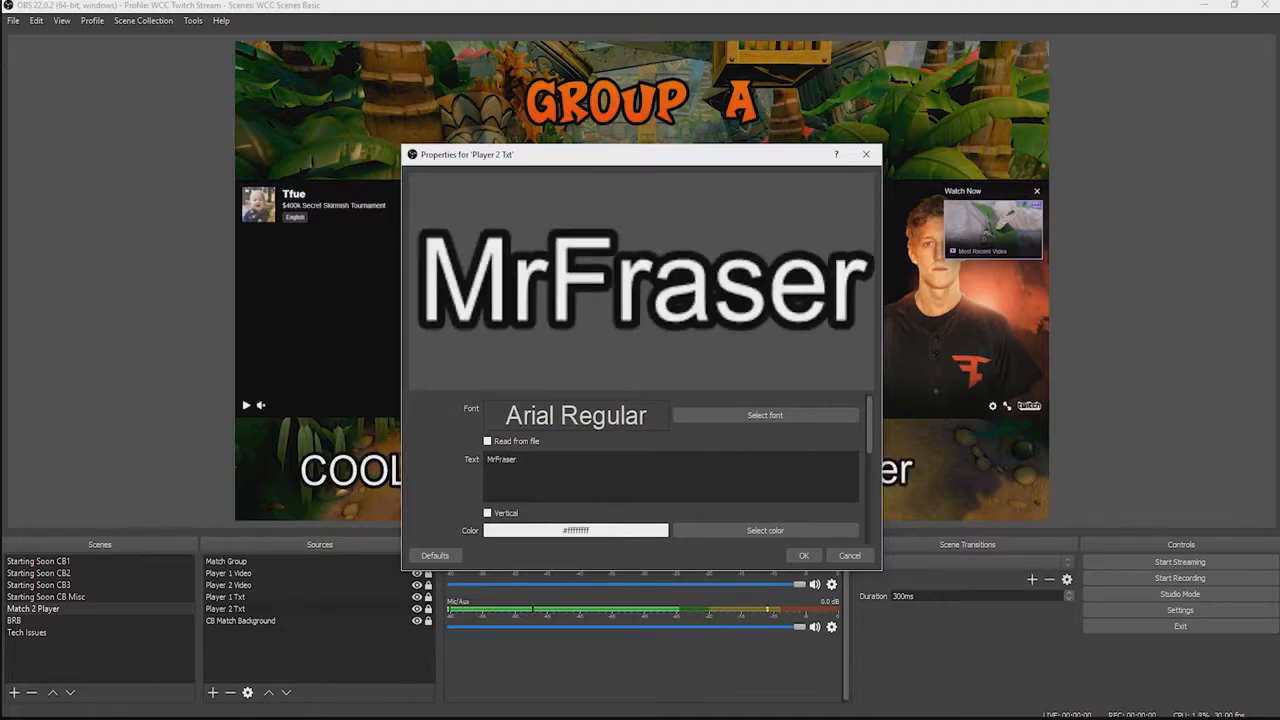
{"action": "type", "text": "Films 2"}
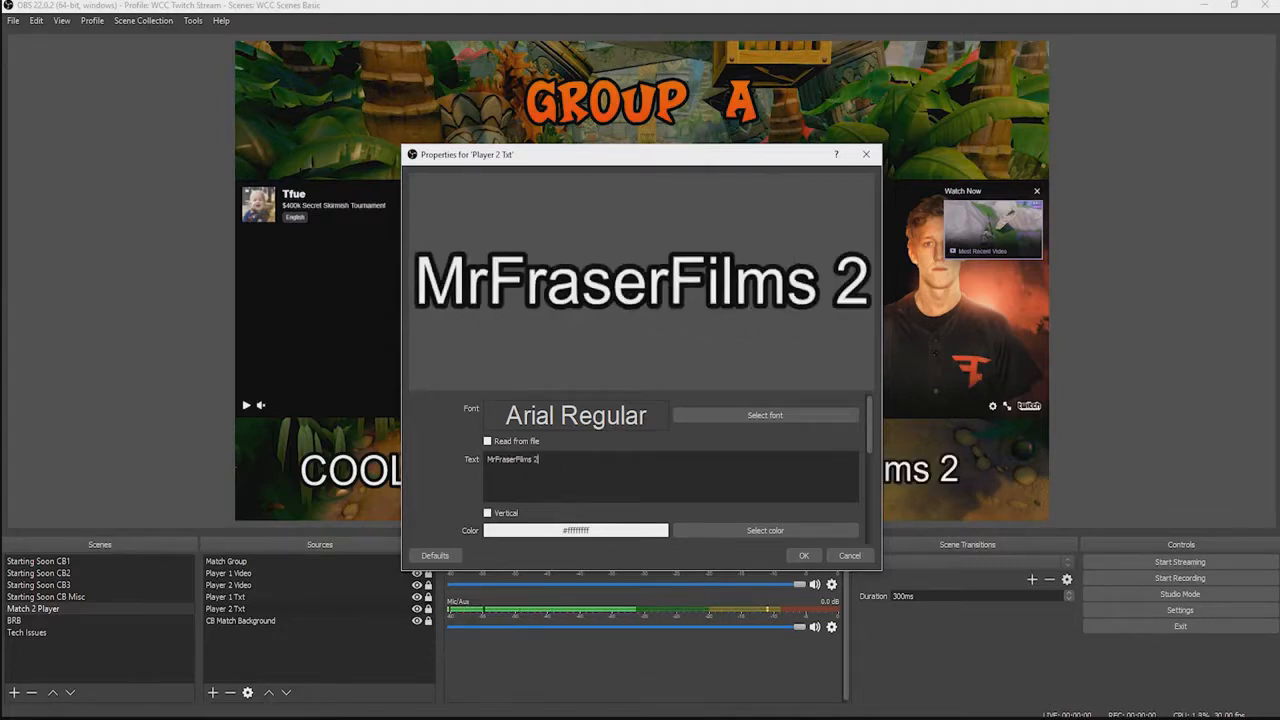
{"action": "key", "text": "BackSpace"}
{"action": "key", "text": "BackSpace"}
{"action": "type", "text": "200"}
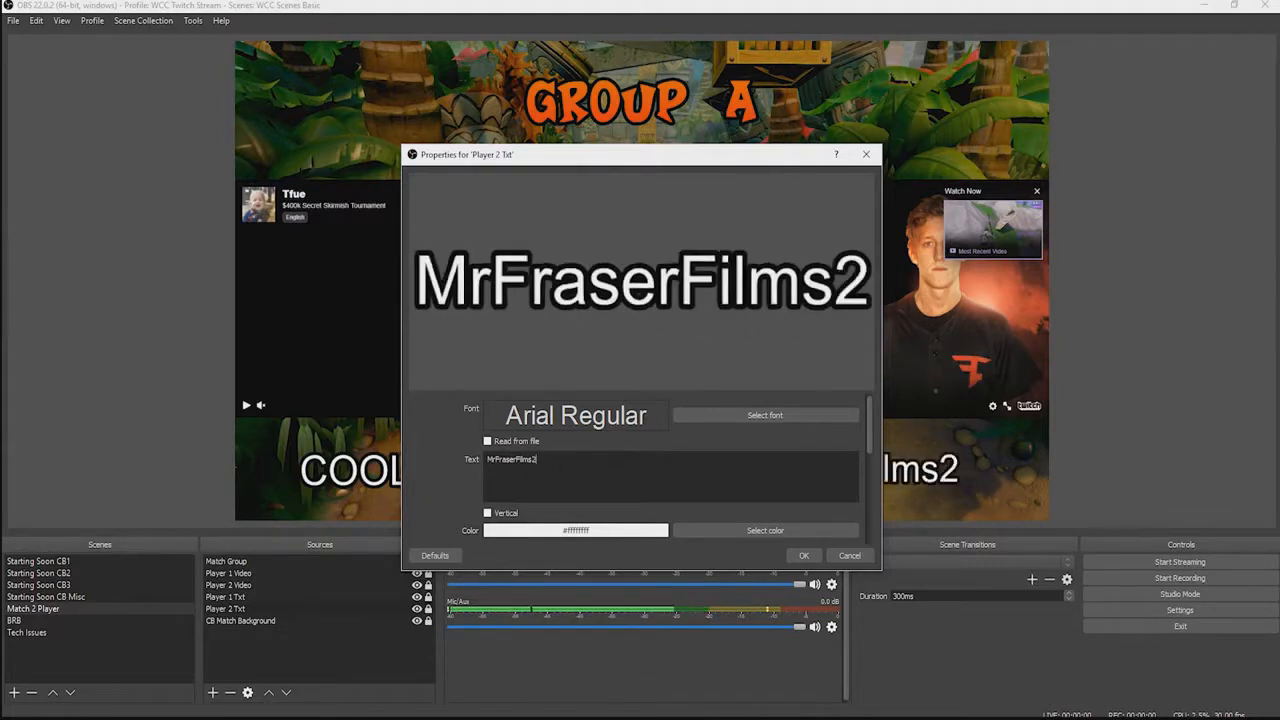
{"action": "type", "text": "9"}
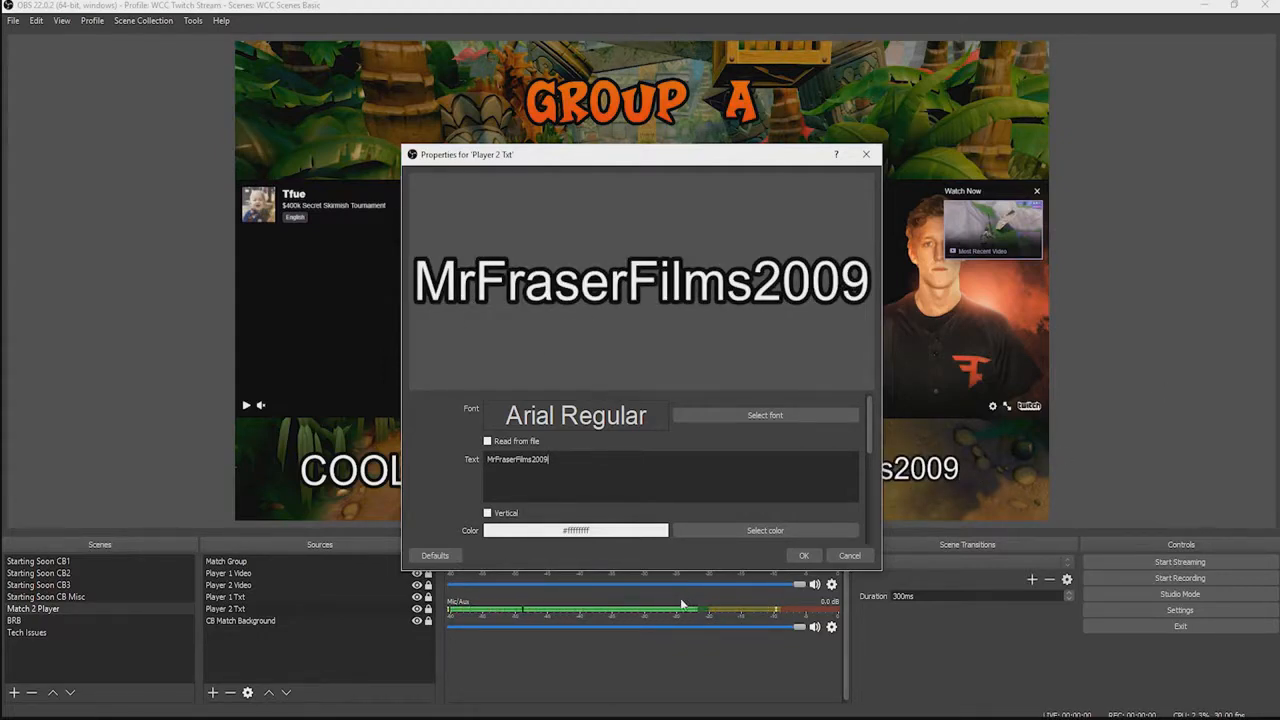
{"action": "left_click", "coordinate": [804, 555]}
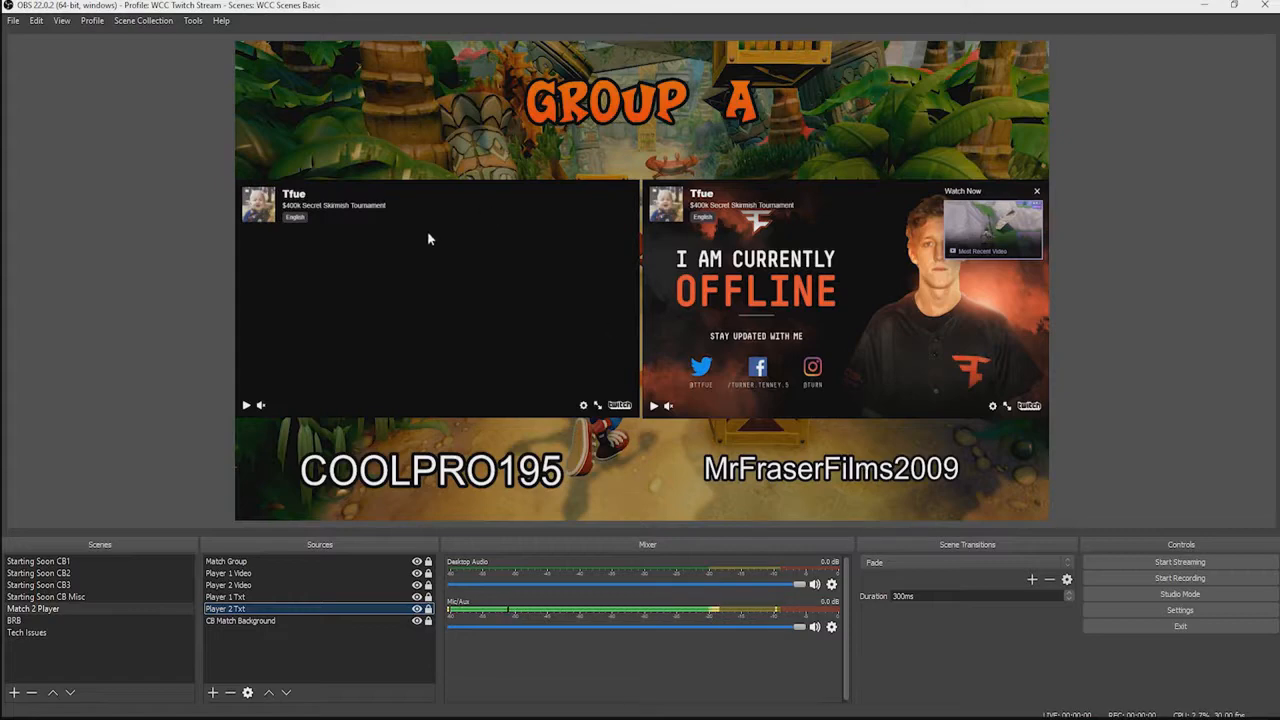
Change the text of the Match Group source to Group X
{"action": "left_click", "coordinate": [253, 562]}
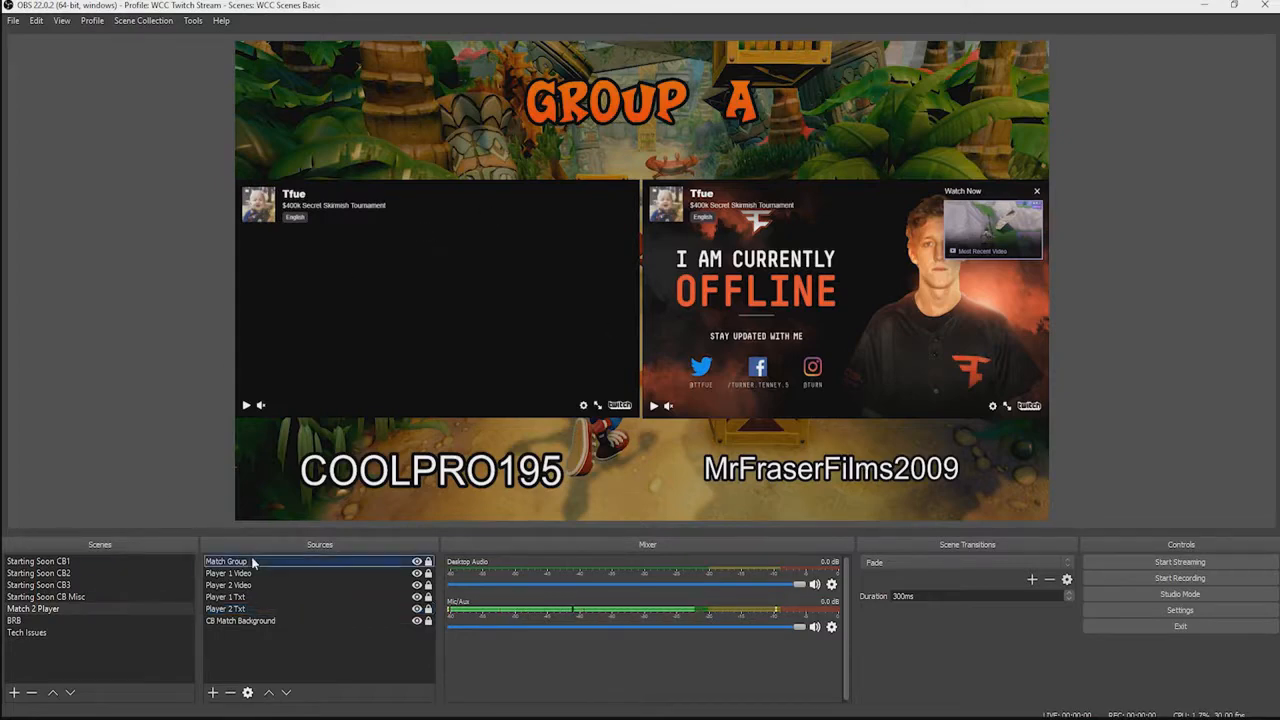
{"action": "double_click", "coordinate": [253, 562]}
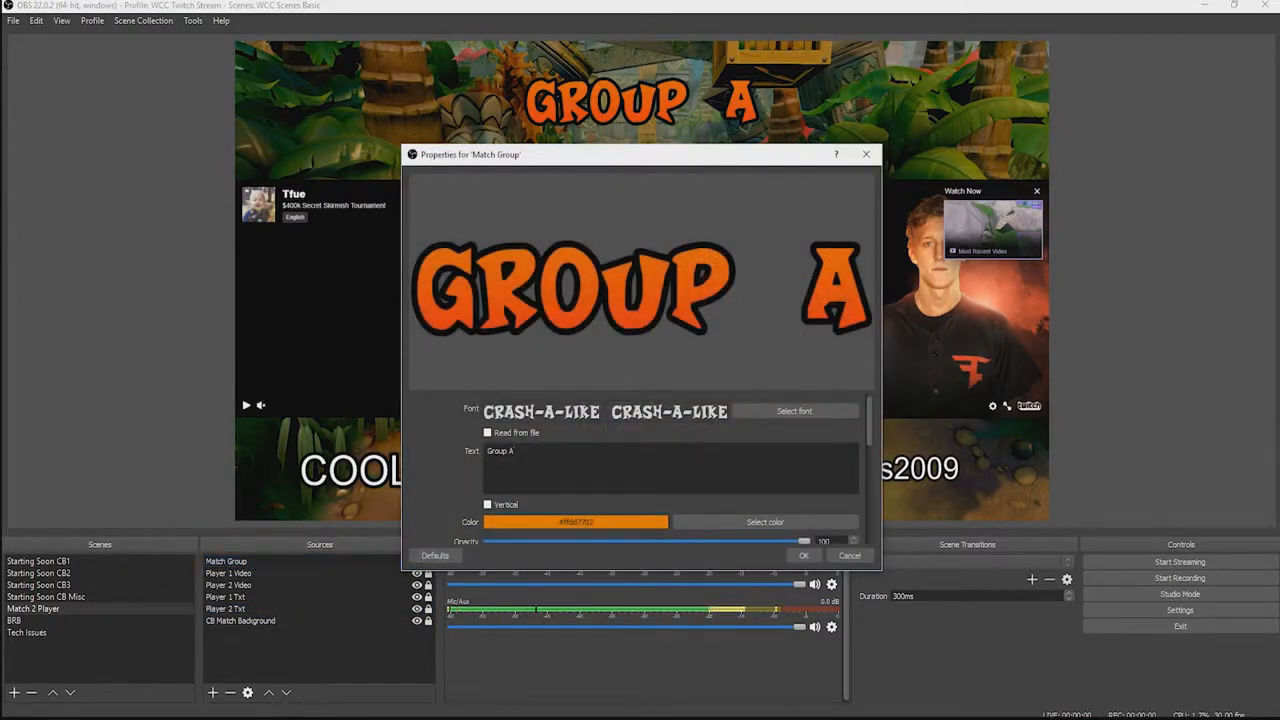
{"action": "left_click", "coordinate": [516, 452]}
{"action": "key", "text": "BackSpace"}
{"action": "type", "text": "D"}
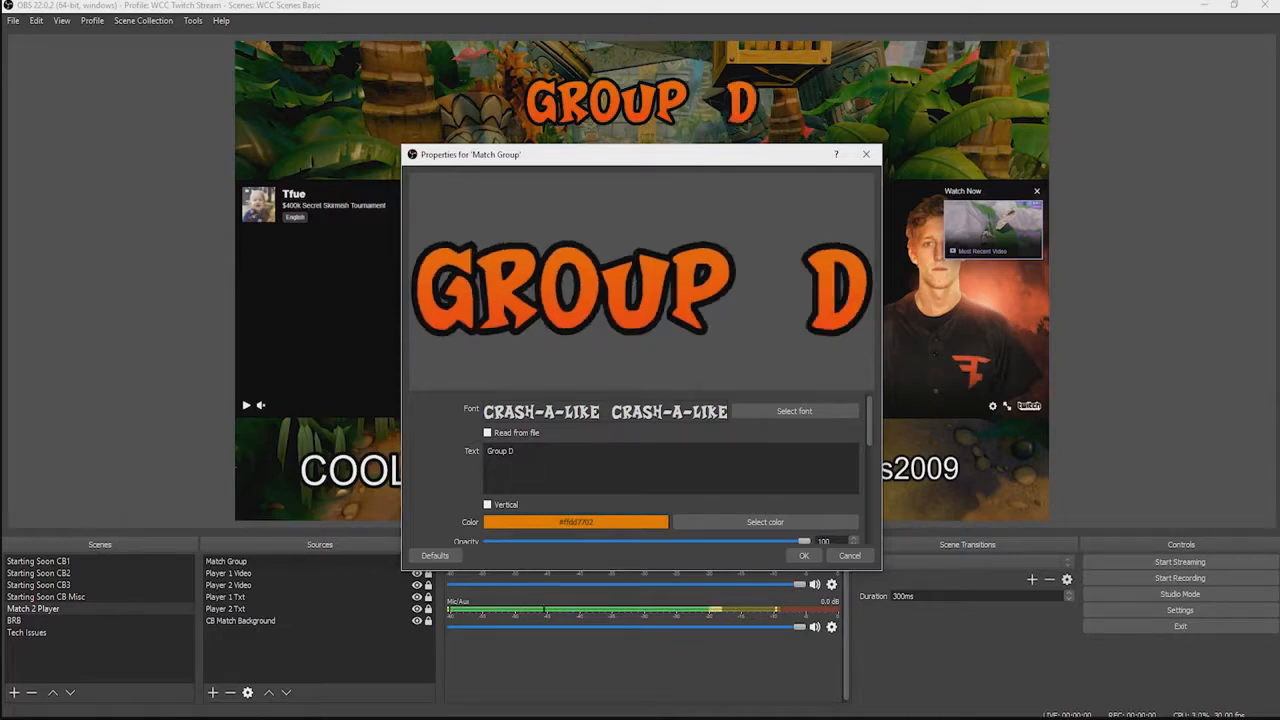
{"action": "key", "text": "BackSpace"}
{"action": "type", "text": "F"}
{"action": "key", "text": "BackSpace"}
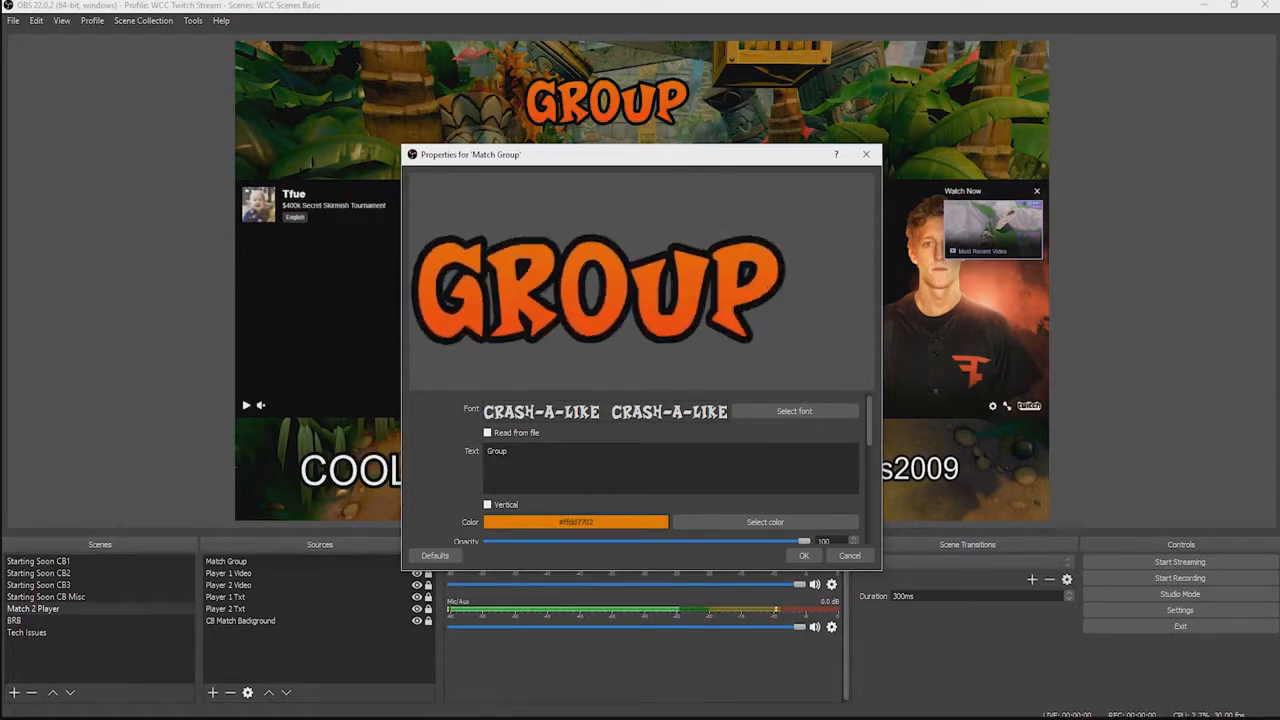
{"action": "type", "text": "X"}
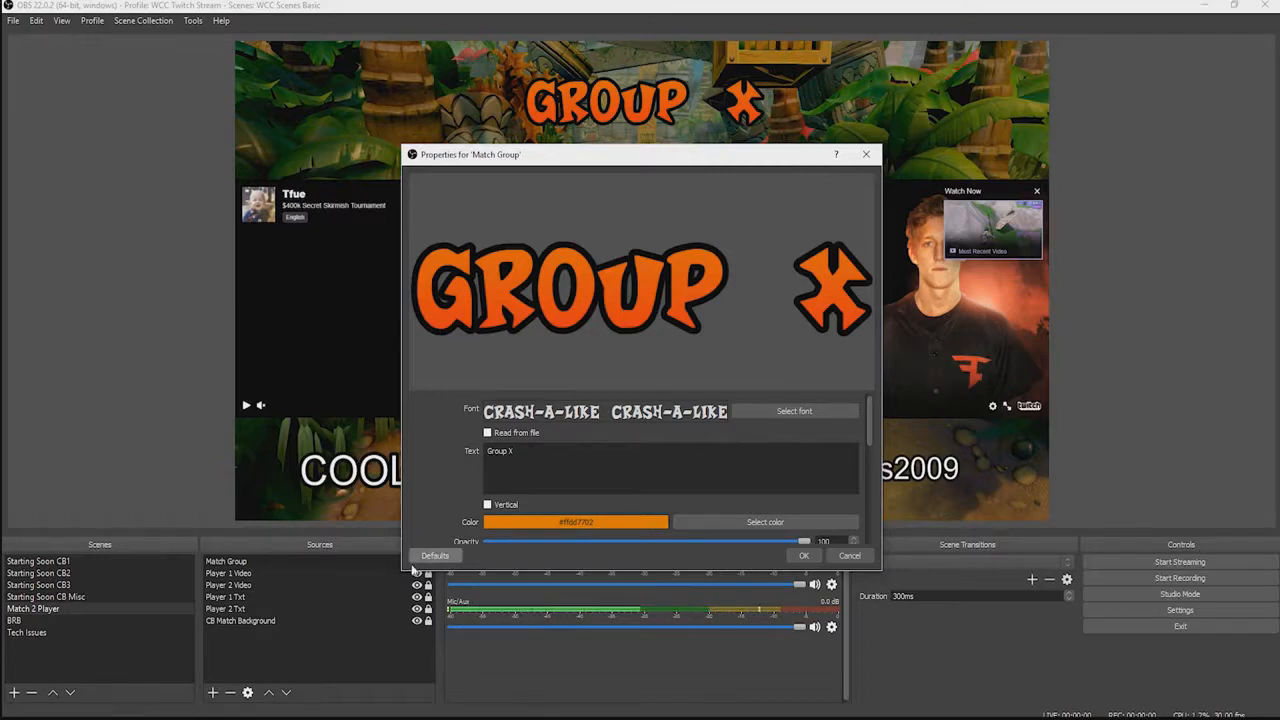
{"action": "left_click", "coordinate": [804, 555]}
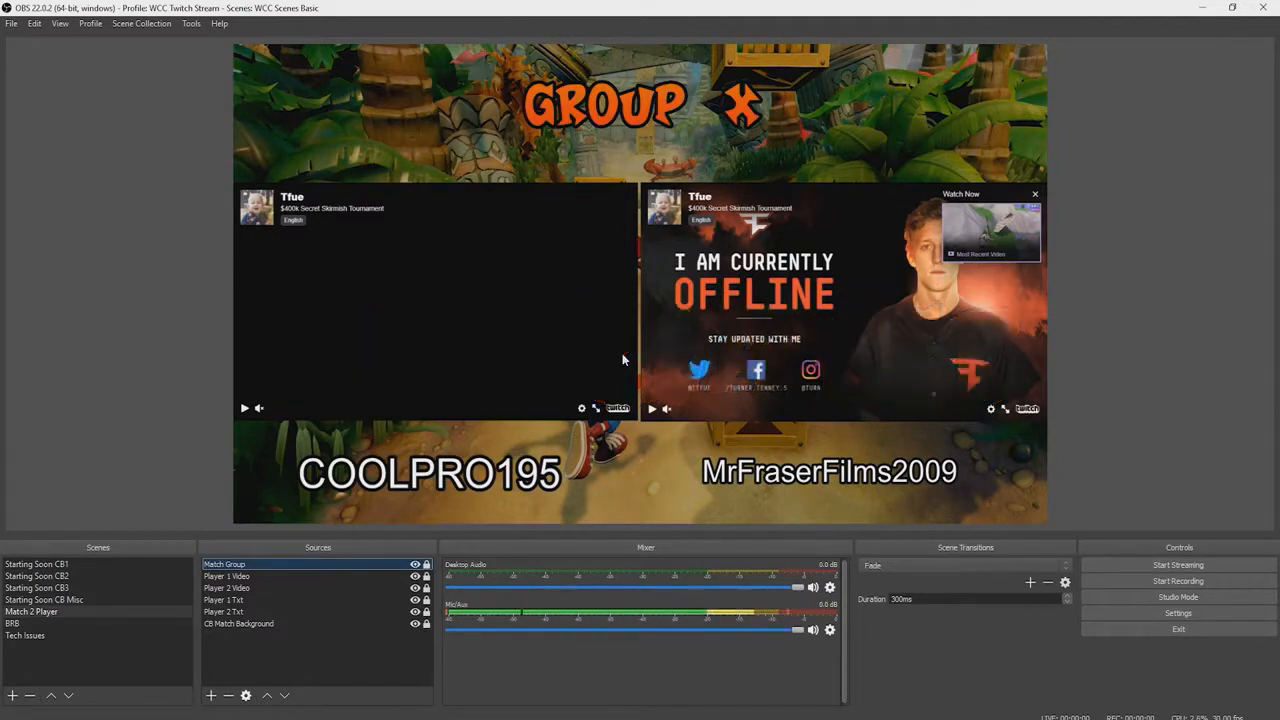
Switch to the WCC Scenes Advanced scene collection and look through its audio mixer channels
{"action": "left_click", "coordinate": [136, 26]}
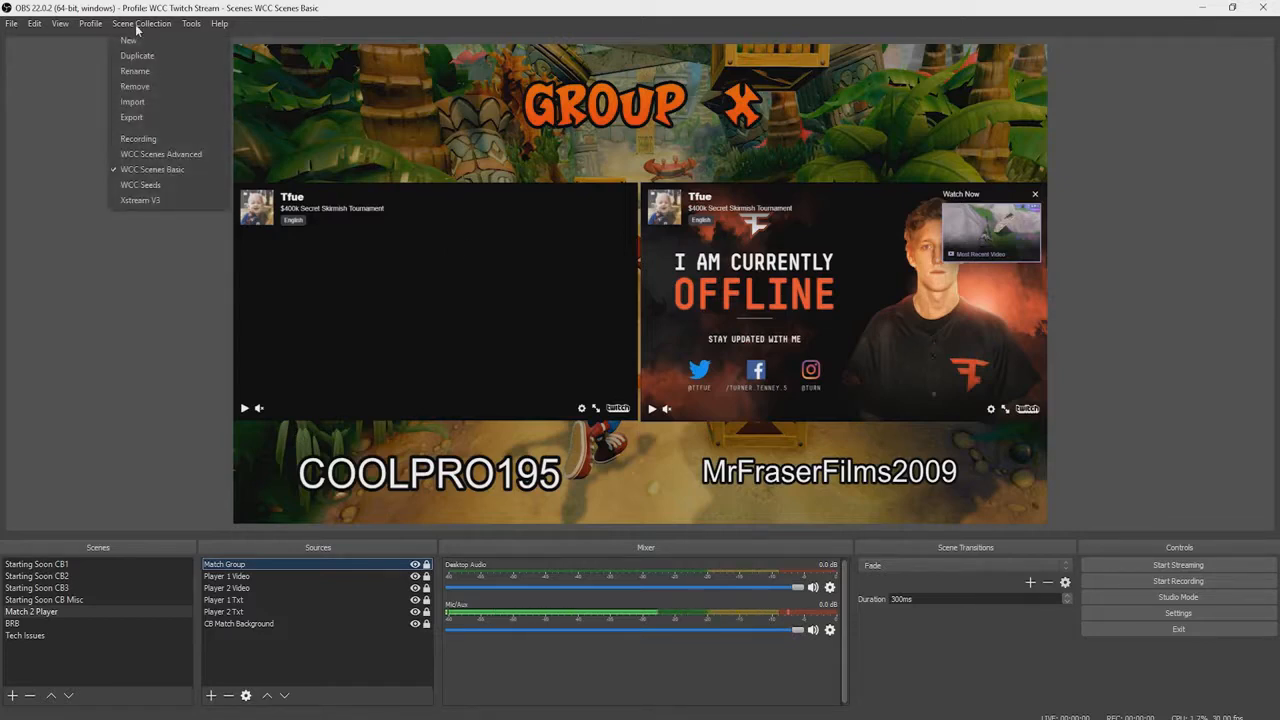
{"action": "left_click", "coordinate": [169, 156]}
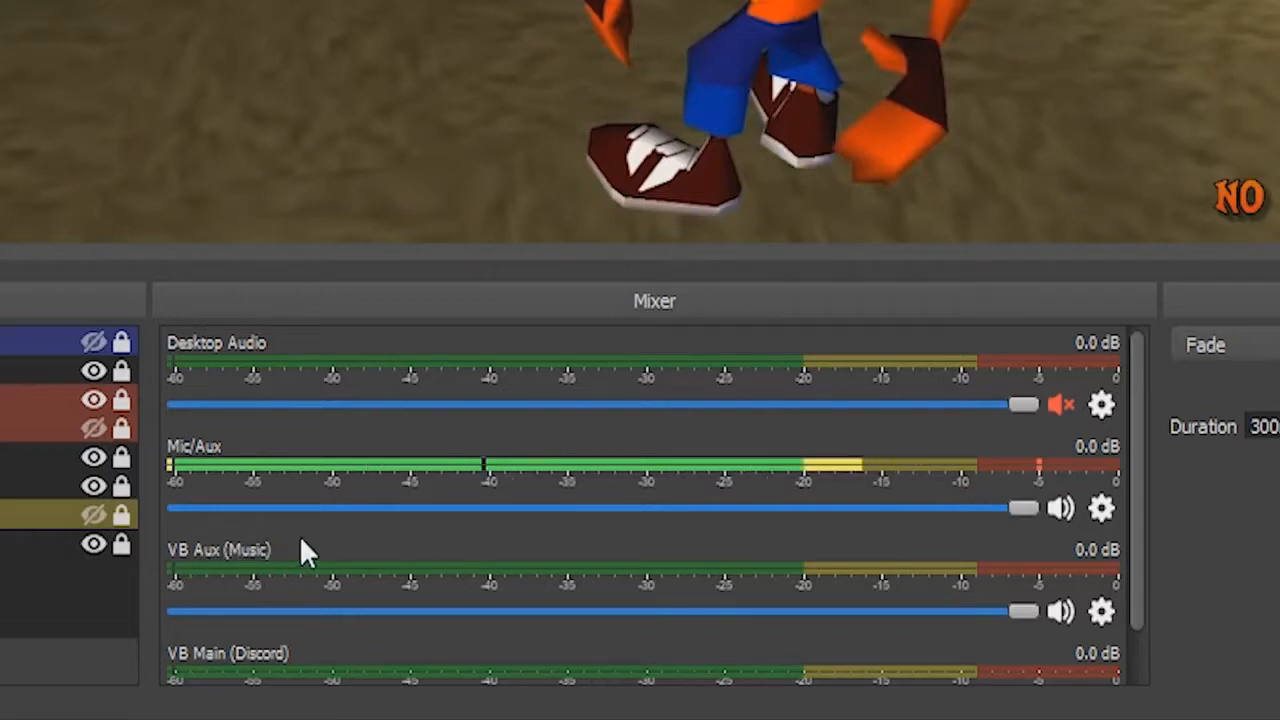
{"action": "scroll", "coordinate": [255, 563], "scroll_direction": "down", "scroll_amount": 1}
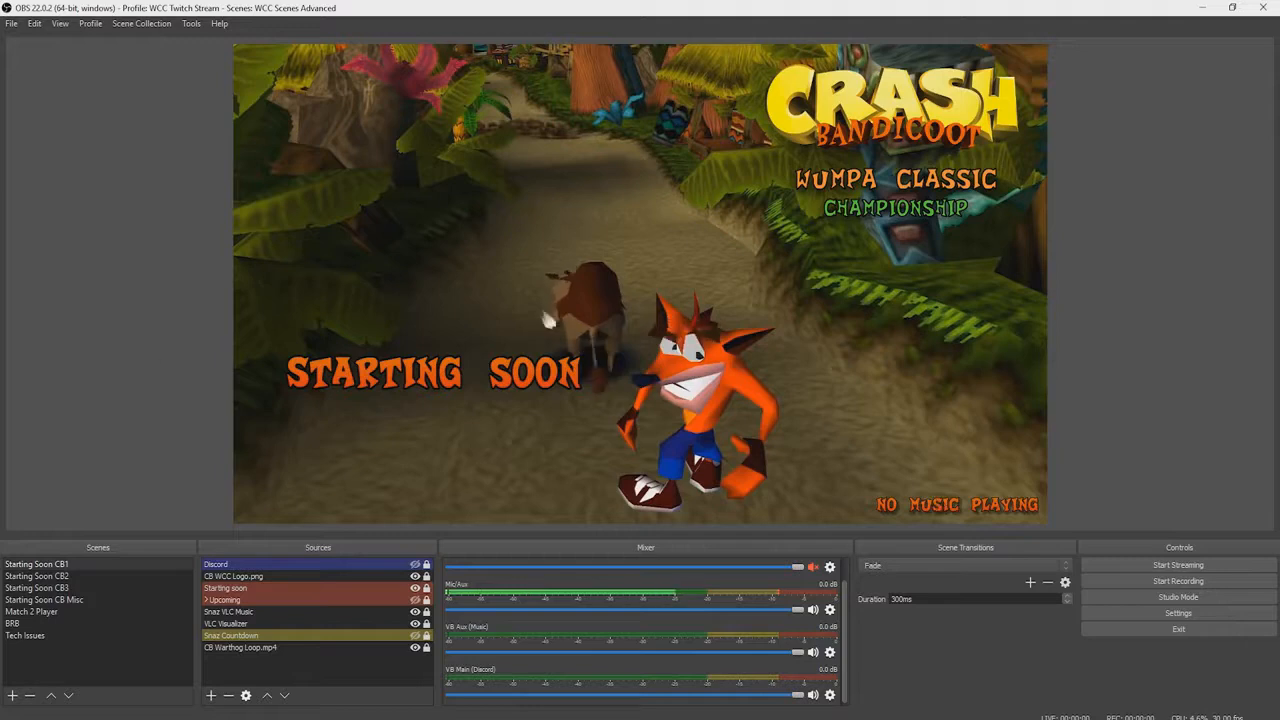
Launch the Snaz desktop app
{"action": "key", "text": "super+s"}
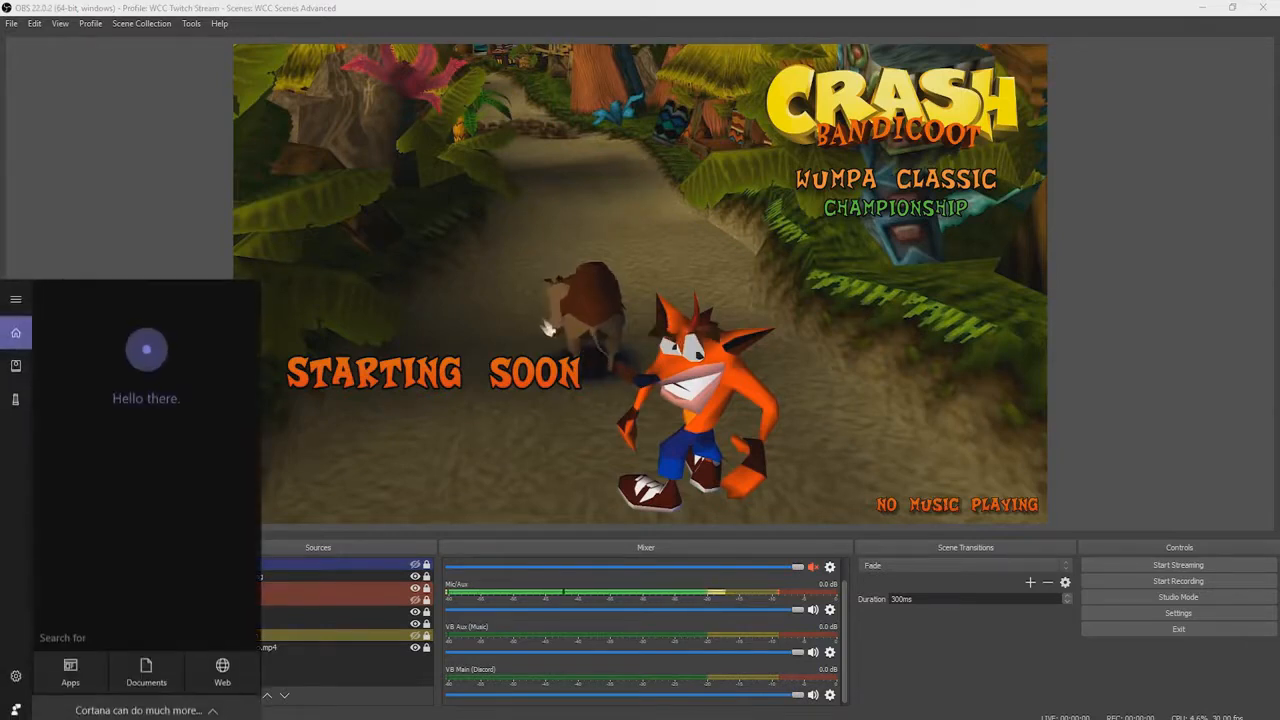
{"action": "type", "text": "snaz"}
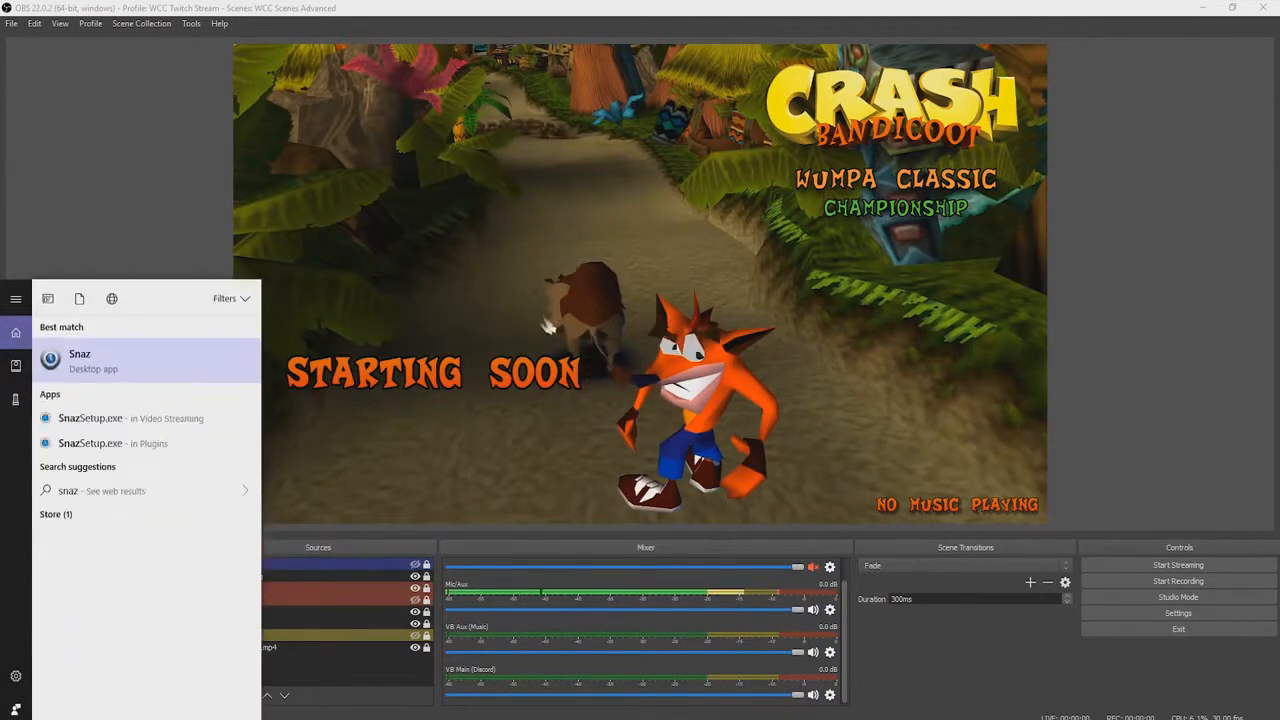
{"action": "key", "text": "Return"}
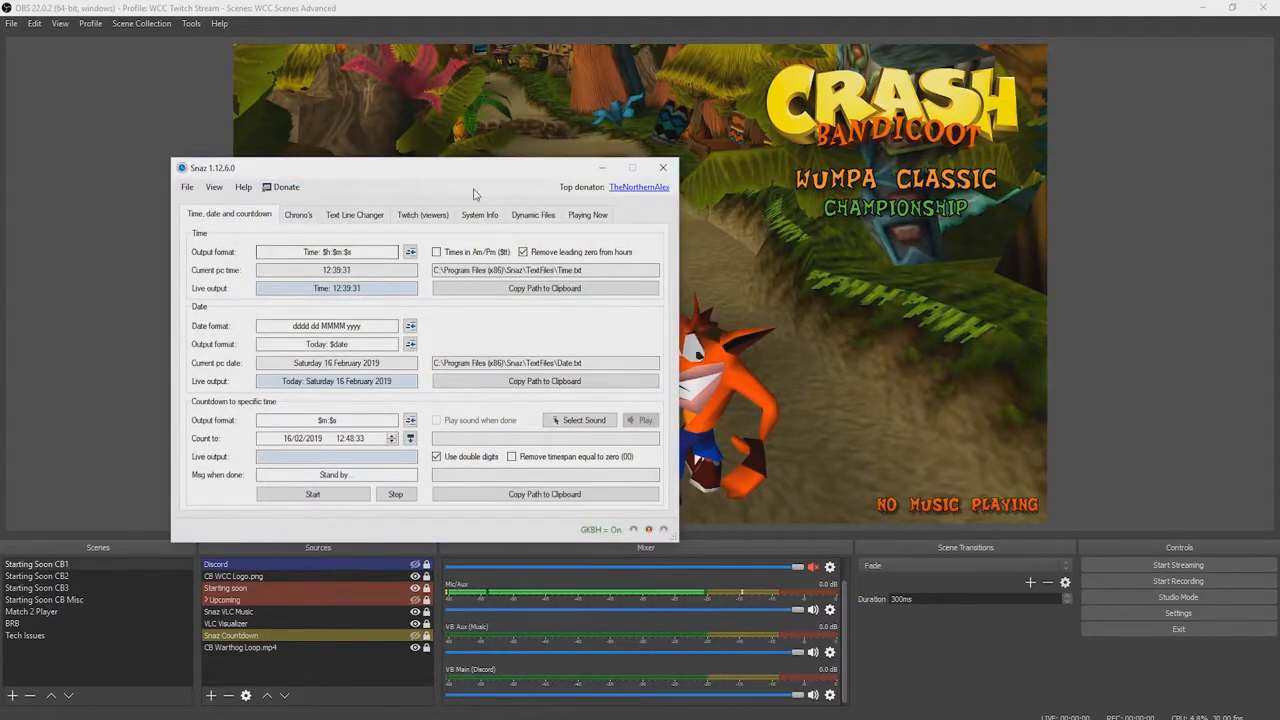
Launch VLC media player and reposition the Snaz and VLC windows, moving VLC out of the way
{"action": "key", "text": "super"}
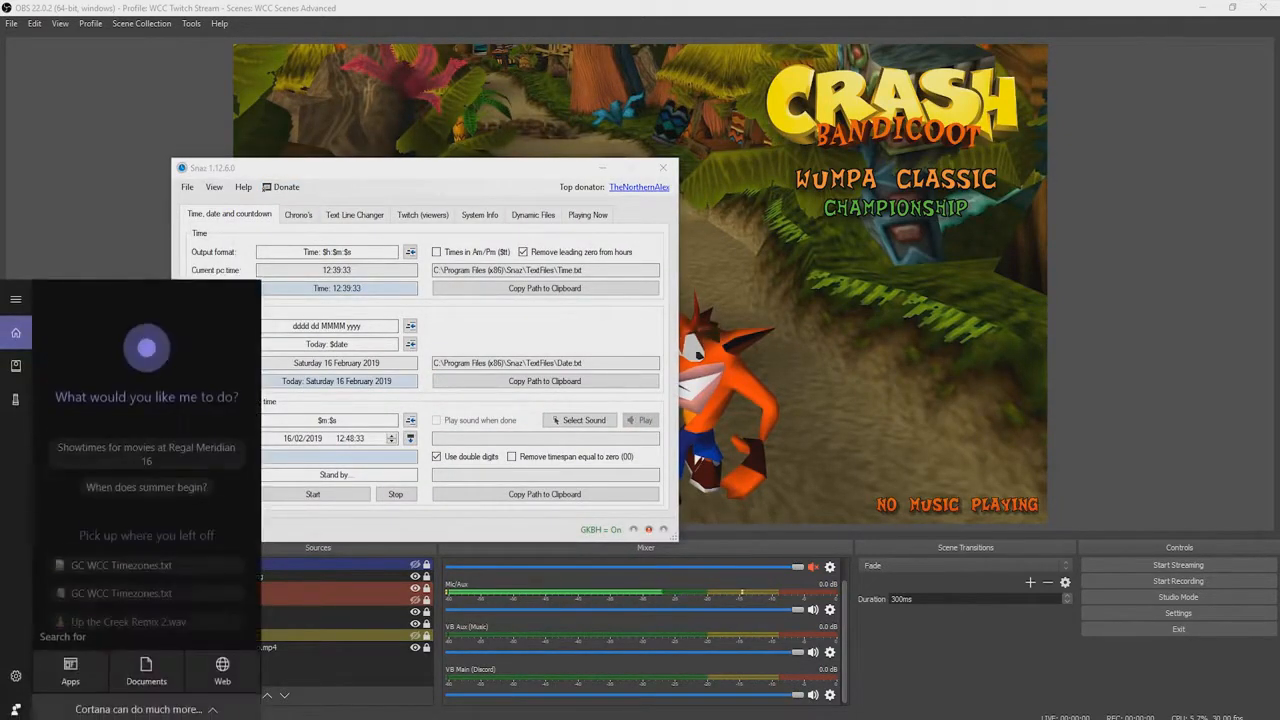
{"action": "type", "text": "vl"}
{"action": "key", "text": "Return"}
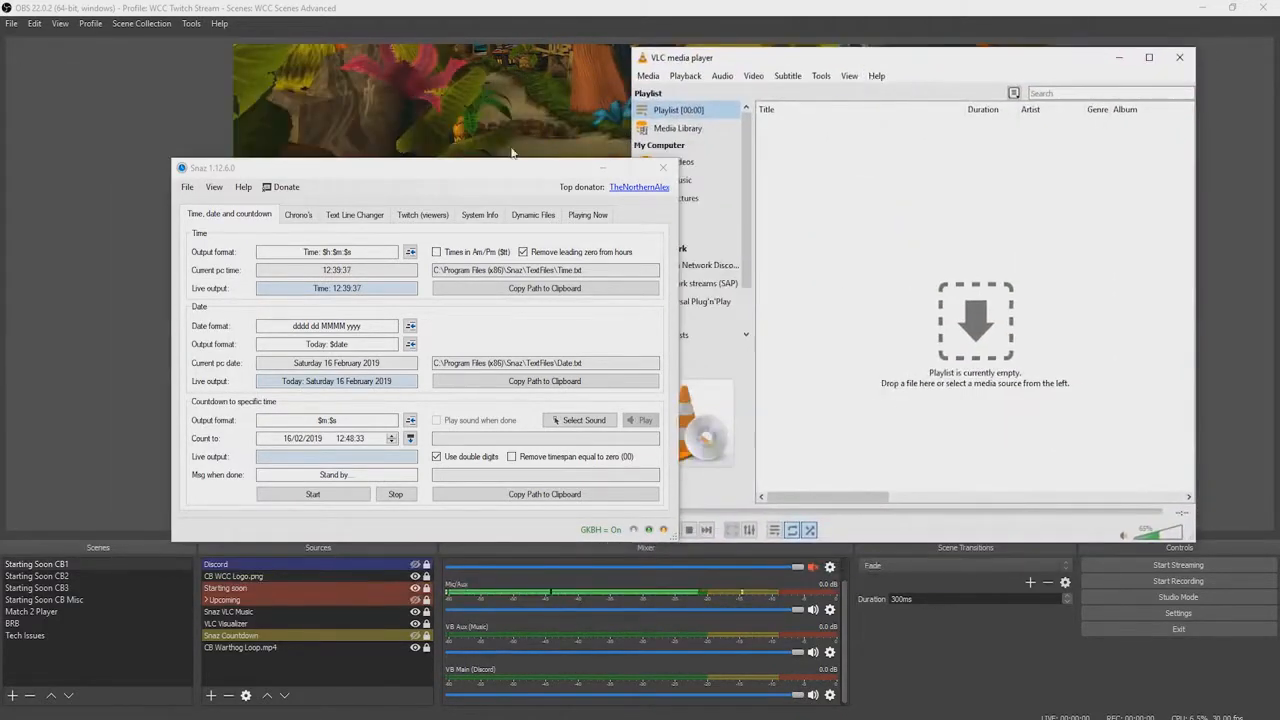
{"action": "left_click_drag", "start_coordinate": [425, 177], "coordinate": [363, 173]}
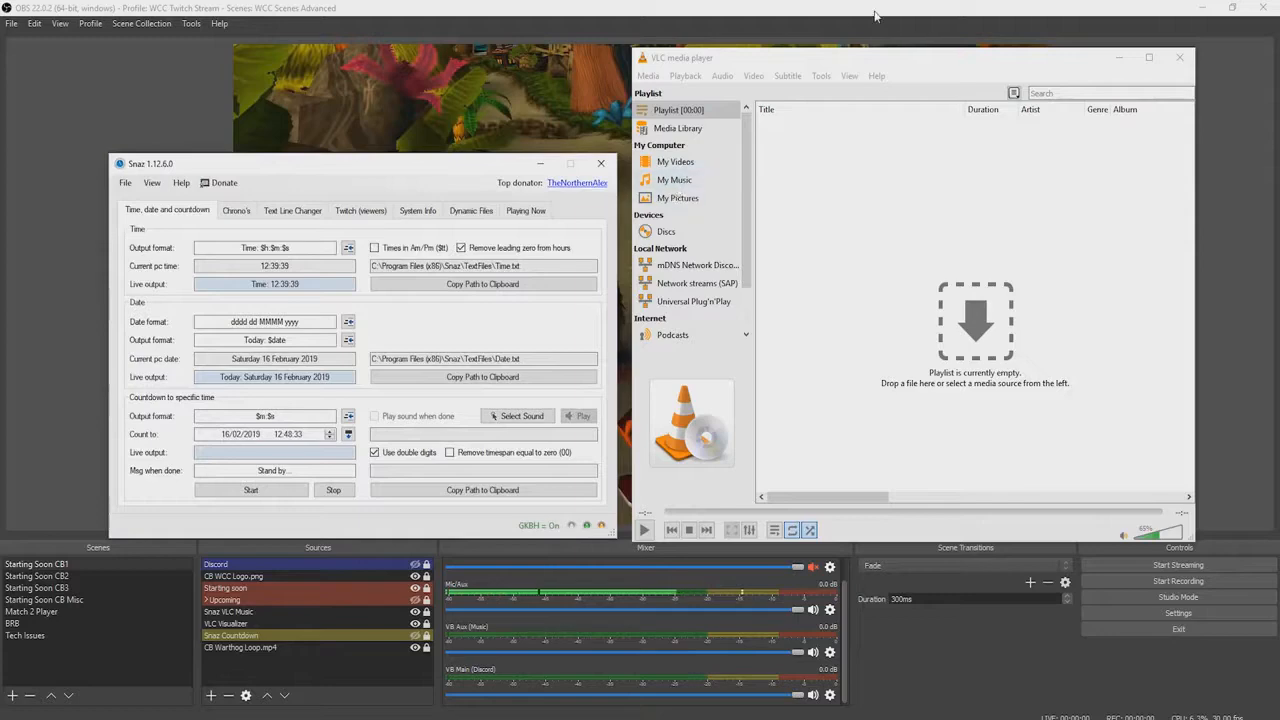
{"action": "left_click_drag", "start_coordinate": [836, 63], "coordinate": [2, 470]}
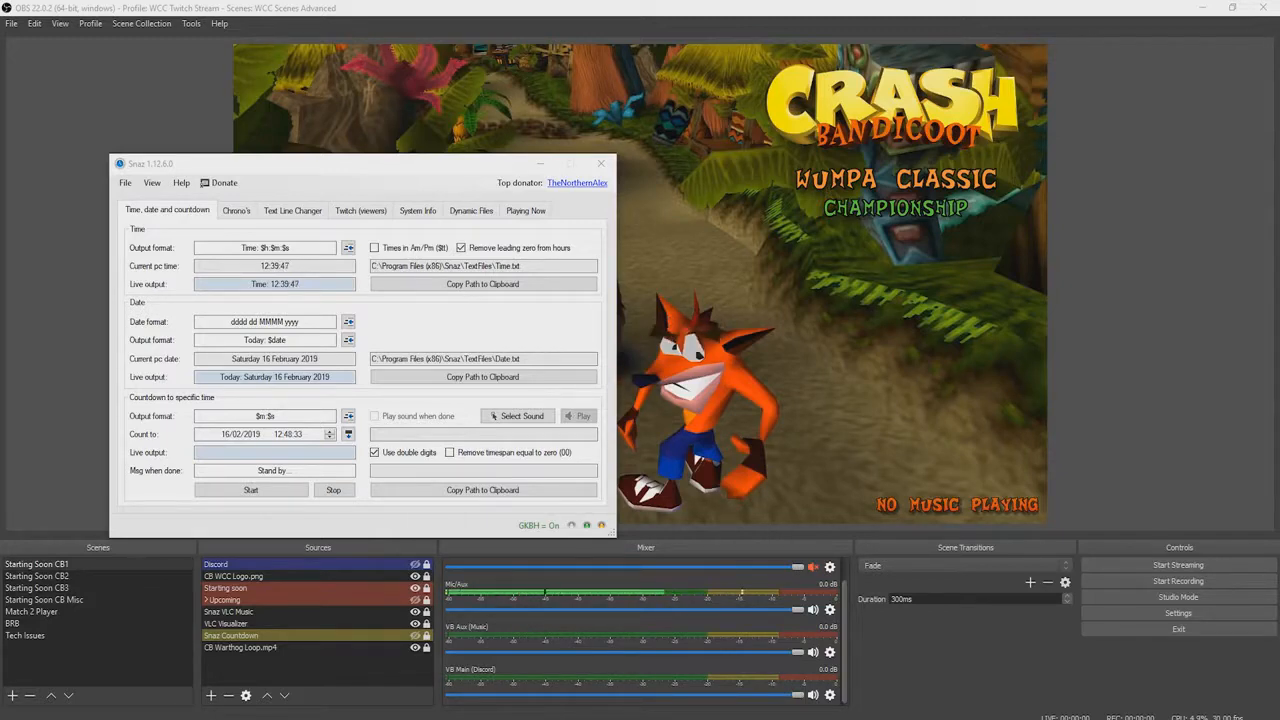
Play the Crash Twinsanity Evil Twins - PS1 remix track in VLC with an audio visualization, keeping its window clear of the scene preview
{"action": "left_click_drag", "start_coordinate": [437, 247], "coordinate": [883, 54]}
{"action": "double_click", "coordinate": [843, 135]}
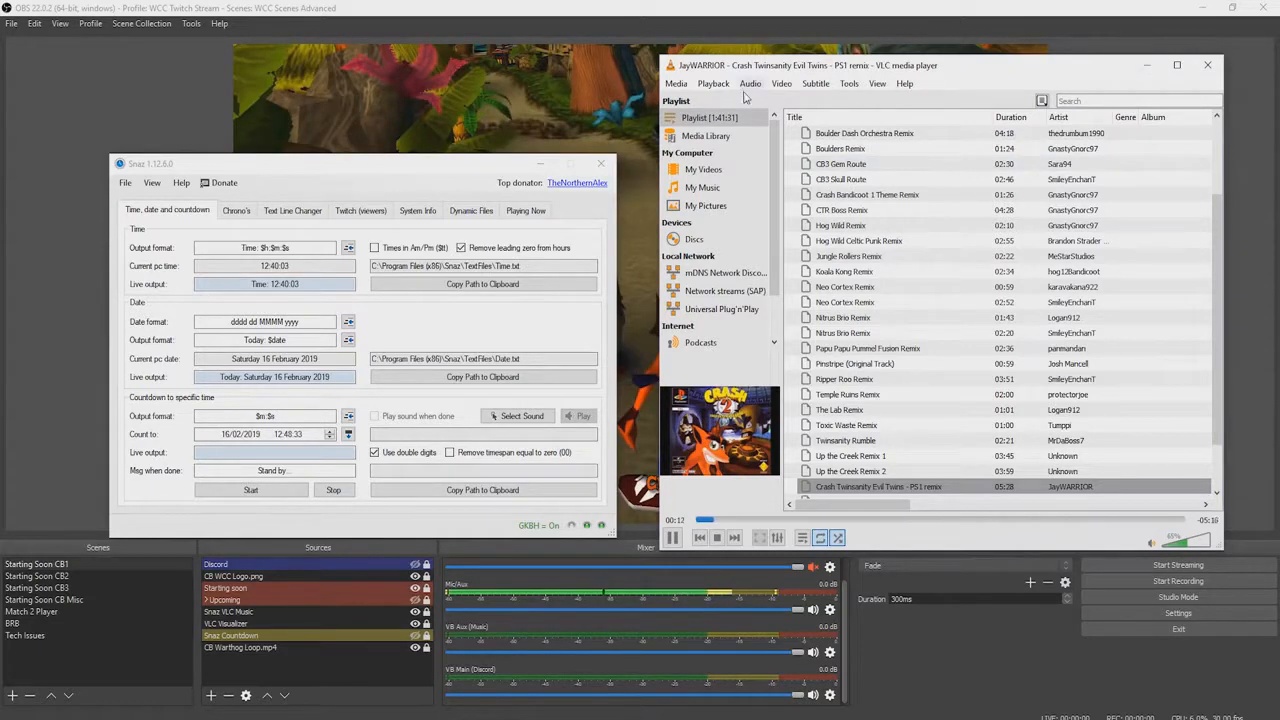
{"action": "left_click", "coordinate": [781, 83]}
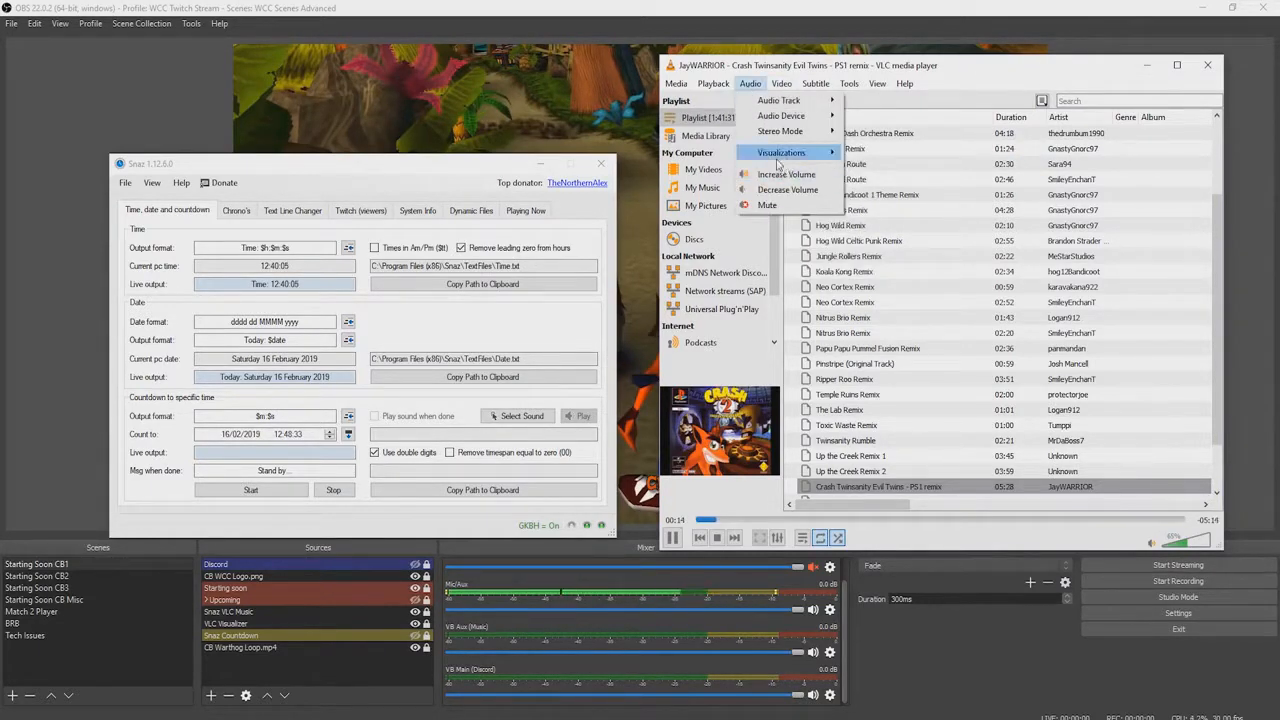
{"action": "mouse_move", "coordinate": [786, 153]}
{"action": "left_click", "coordinate": [886, 265]}
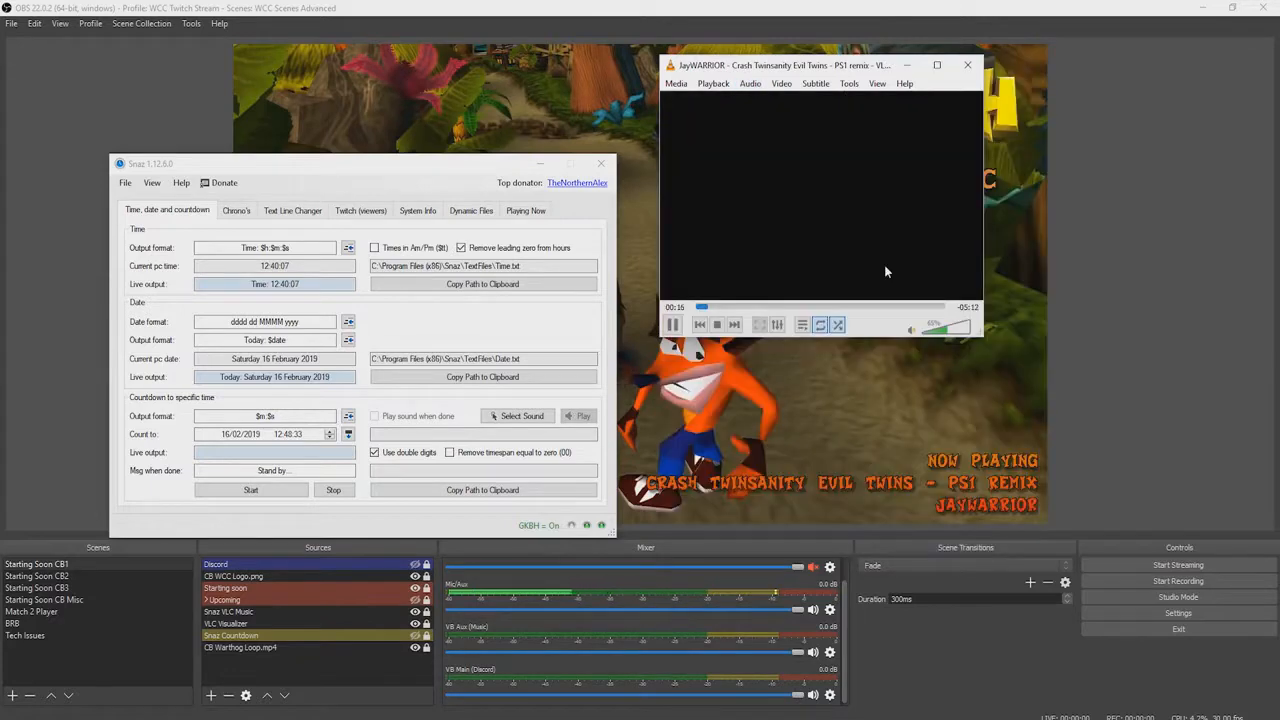
{"action": "left_click", "coordinate": [906, 65]}
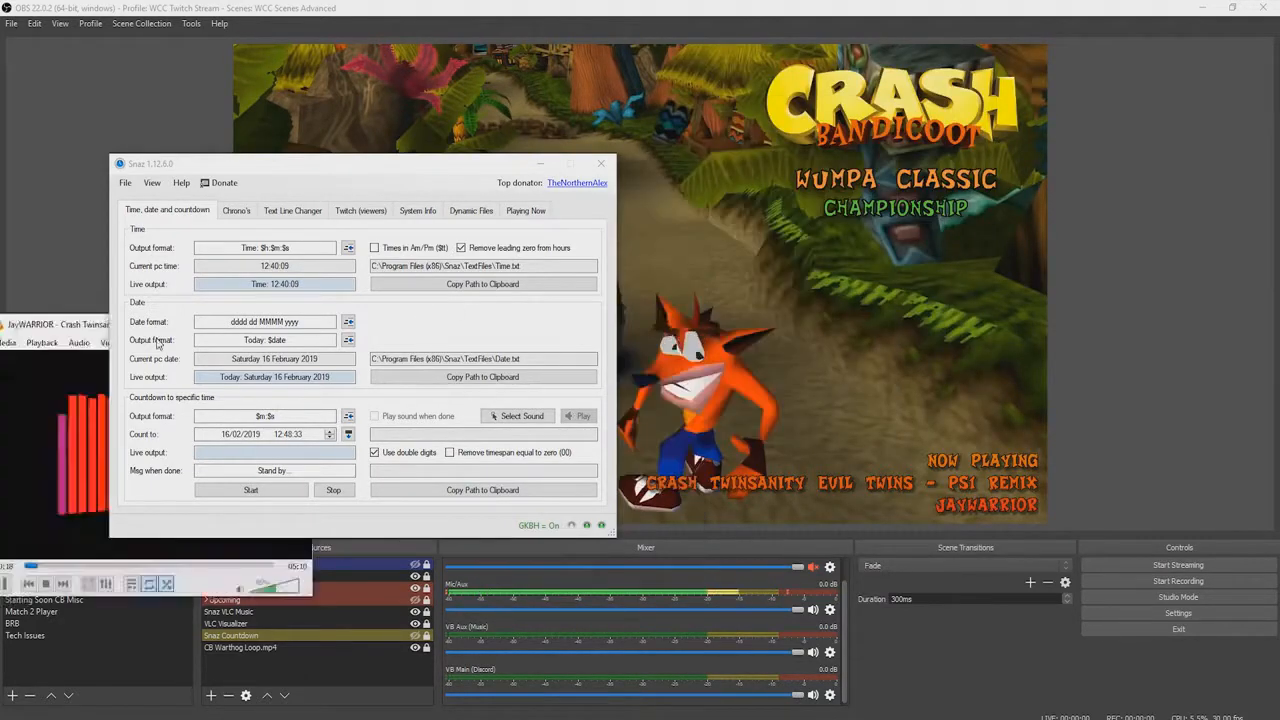
Review the Playing Now track output settings for VLC Mediaplayer in Snaz, and minimise the Snaz window
{"action": "left_click", "coordinate": [520, 211]}
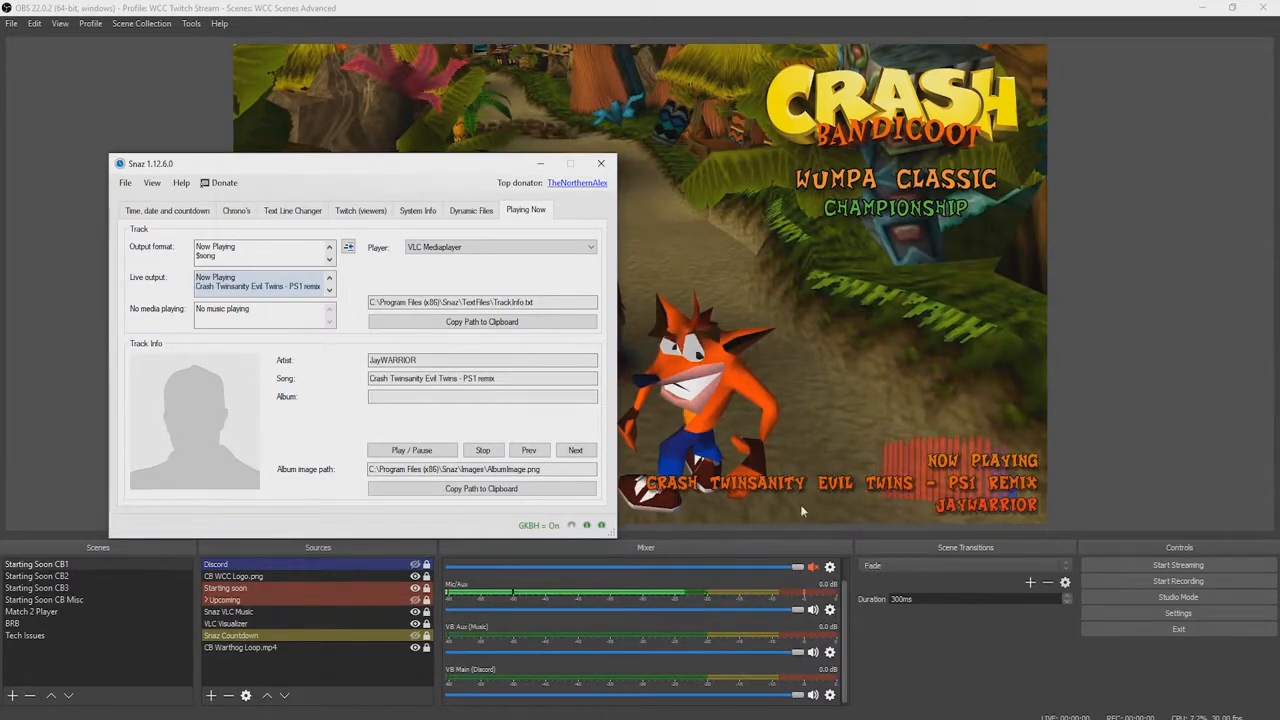
{"action": "left_click", "coordinate": [533, 162]}
Switch to OBS and look through the Starting Soon, BRB and Tech Issues scenes, finishing on Match 2 Player
{"action": "left_click", "coordinate": [64, 576]}
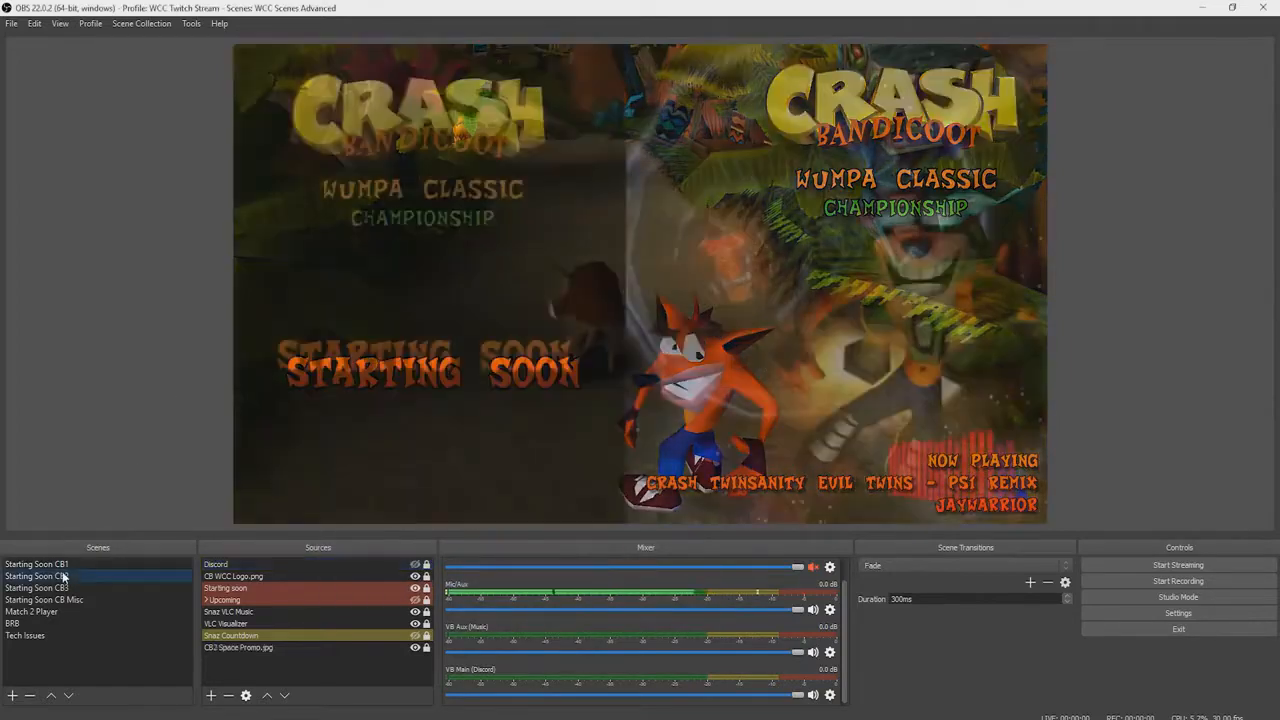
{"action": "left_click", "coordinate": [62, 588]}
{"action": "left_click", "coordinate": [69, 599]}
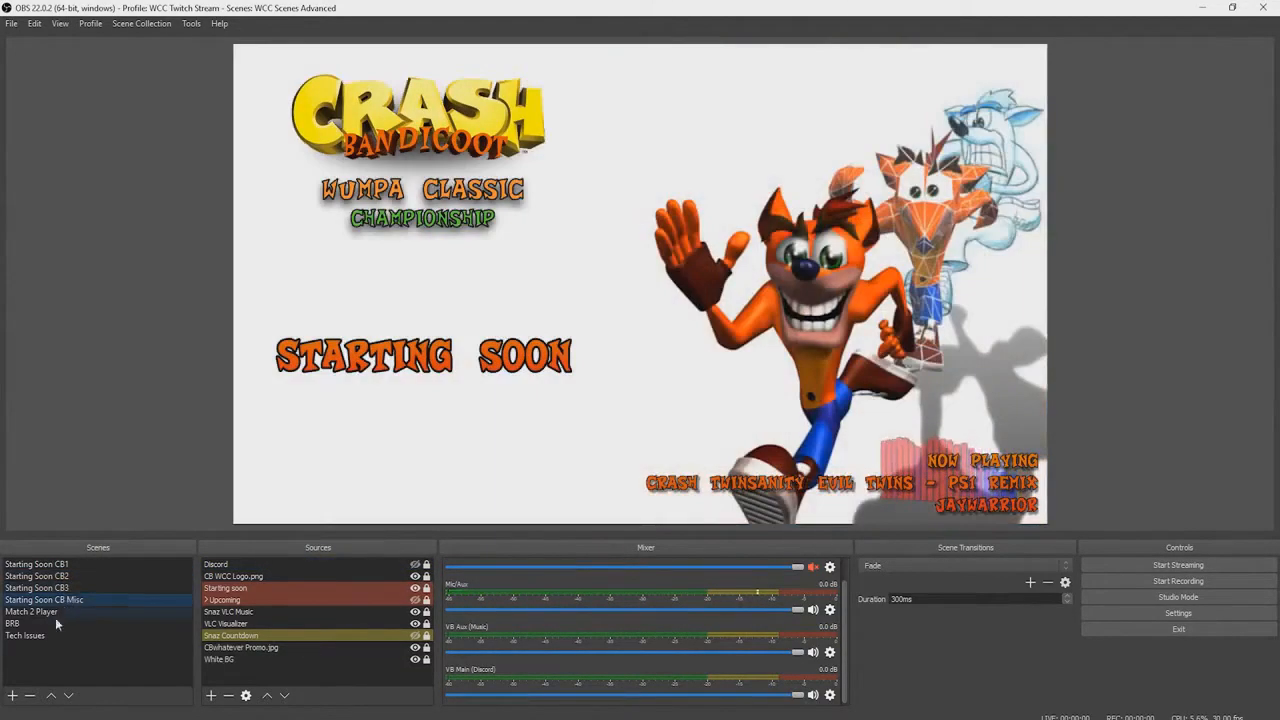
{"action": "left_click", "coordinate": [45, 623]}
{"action": "left_click", "coordinate": [38, 636]}
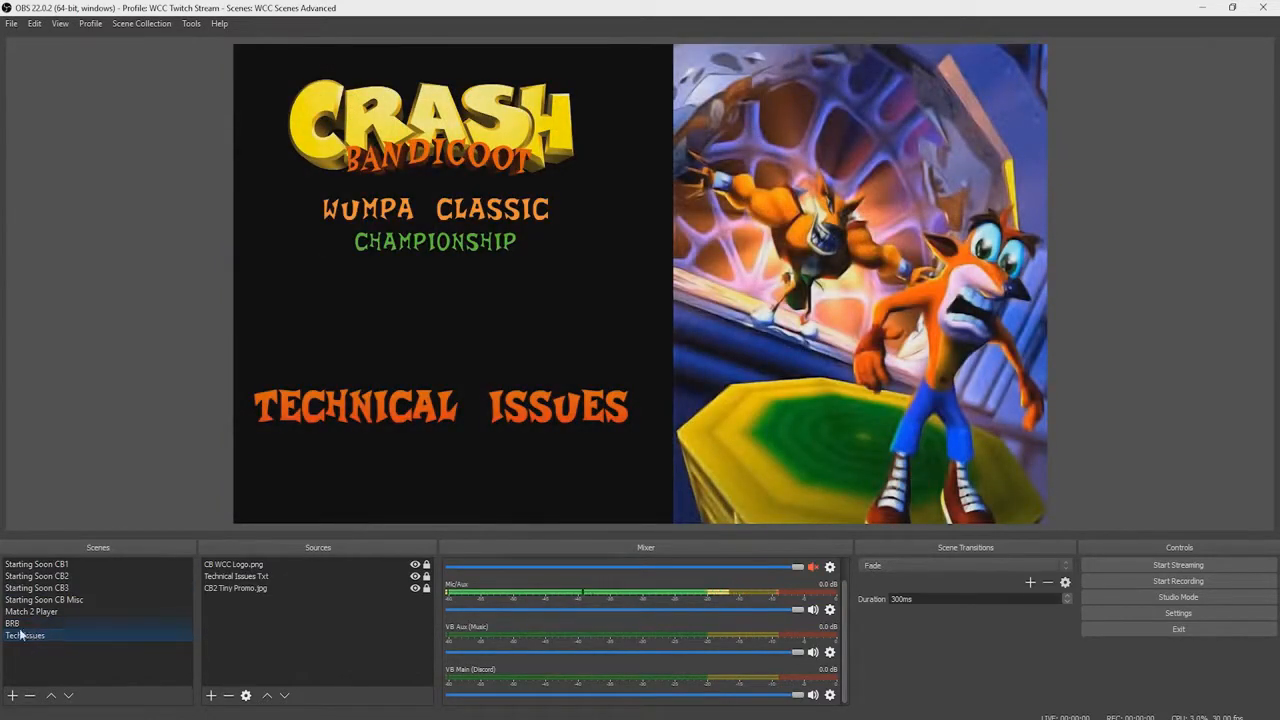
{"action": "left_click", "coordinate": [18, 624]}
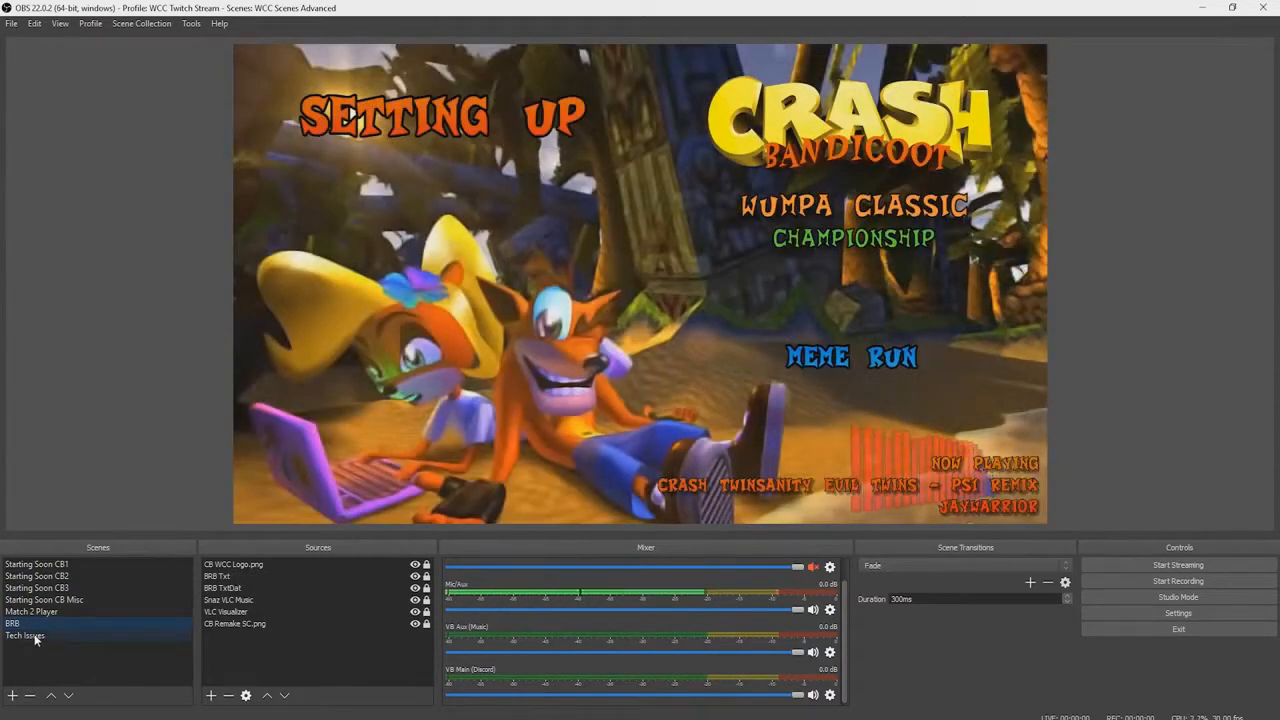
{"action": "left_click", "coordinate": [34, 636]}
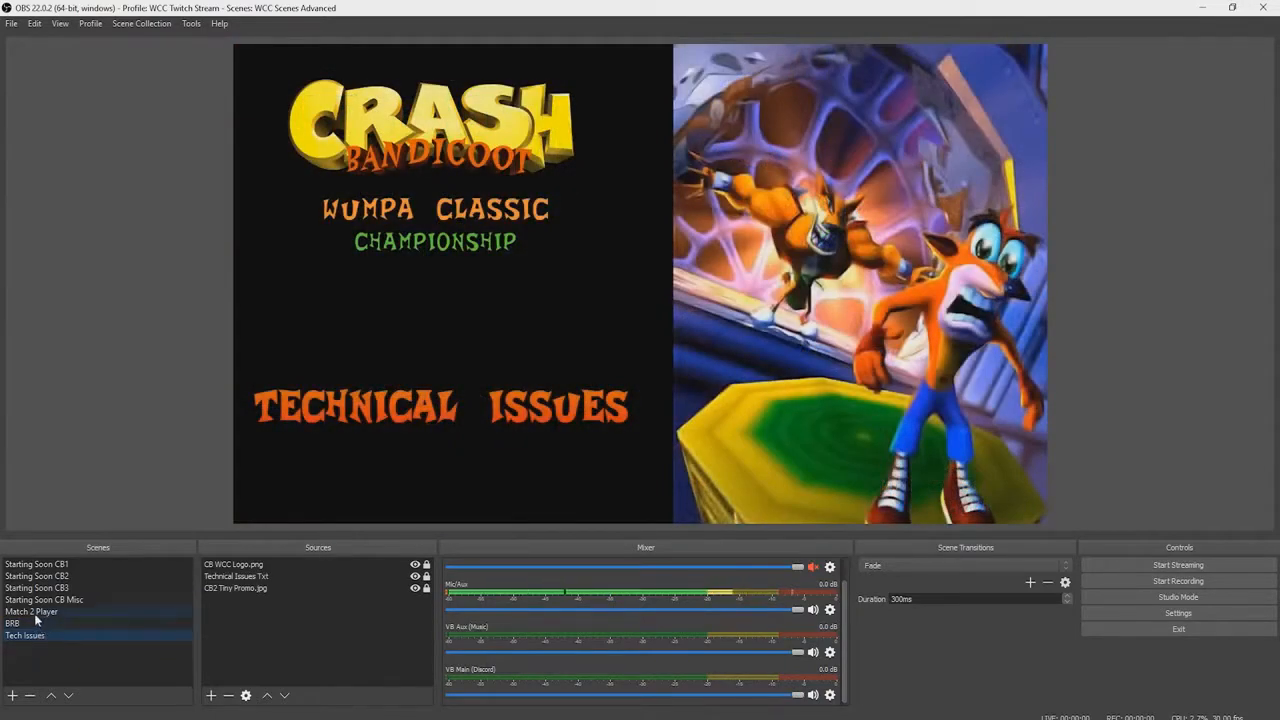
{"action": "left_click", "coordinate": [35, 613]}
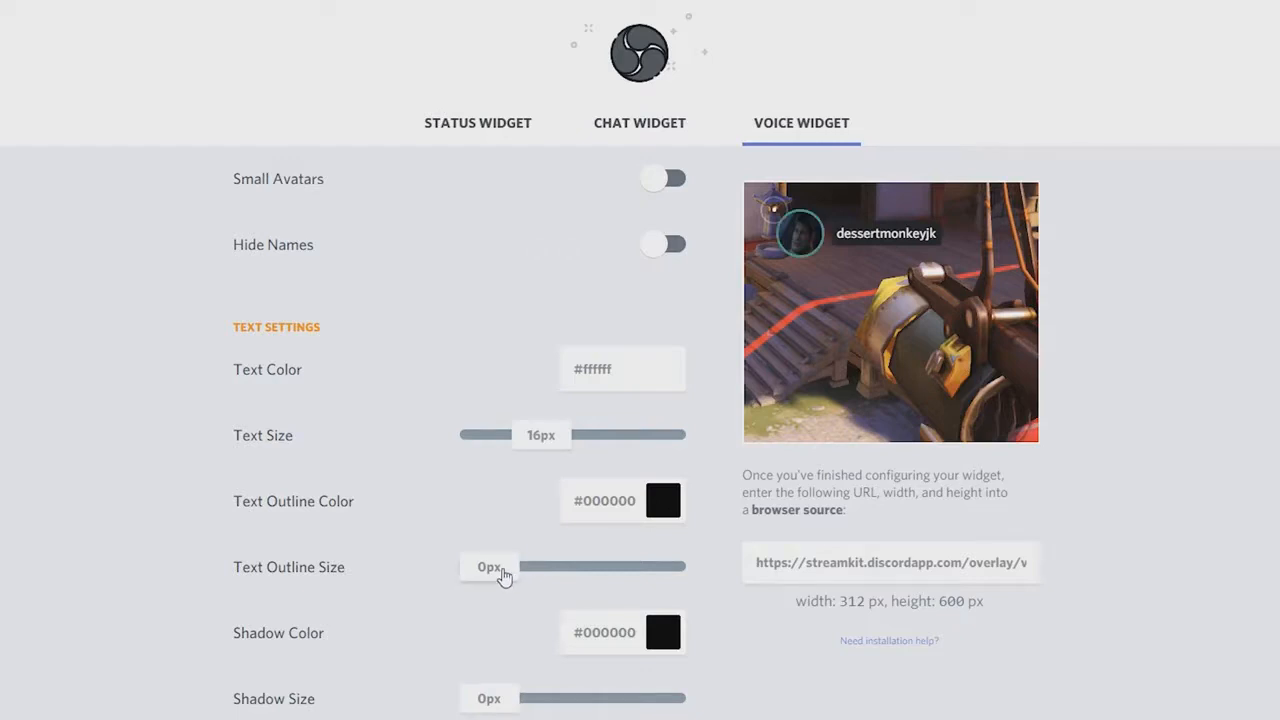
In the Discord StreamKit voice widget page, lower the background opacity and select the generated browser source URL
{"action": "mouse_move", "coordinate": [503, 575]}
{"action": "left_mouse_down"}
{"action": "mouse_move", "coordinate": [543, 570]}
{"action": "mouse_move", "coordinate": [493, 557]}
{"action": "left_mouse_up"}
{"action": "scroll", "coordinate": [470, 512], "scroll_direction": "down", "scroll_amount": 3}
{"action": "mouse_move", "coordinate": [468, 446]}
{"action": "left_mouse_down"}
{"action": "mouse_move", "coordinate": [500, 451]}
{"action": "mouse_move", "coordinate": [470, 443]}
{"action": "left_mouse_up"}
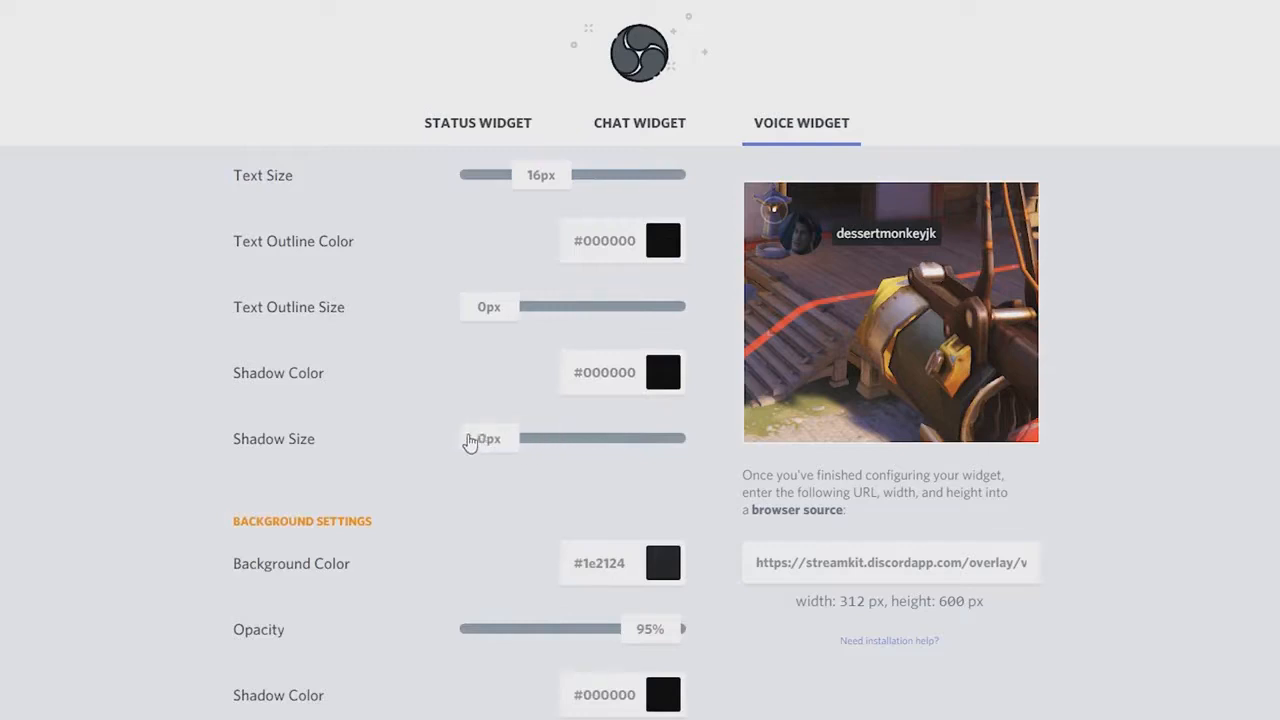
{"action": "left_click_drag", "start_coordinate": [634, 621], "coordinate": [515, 630]}
{"action": "left_click", "coordinate": [838, 573]}
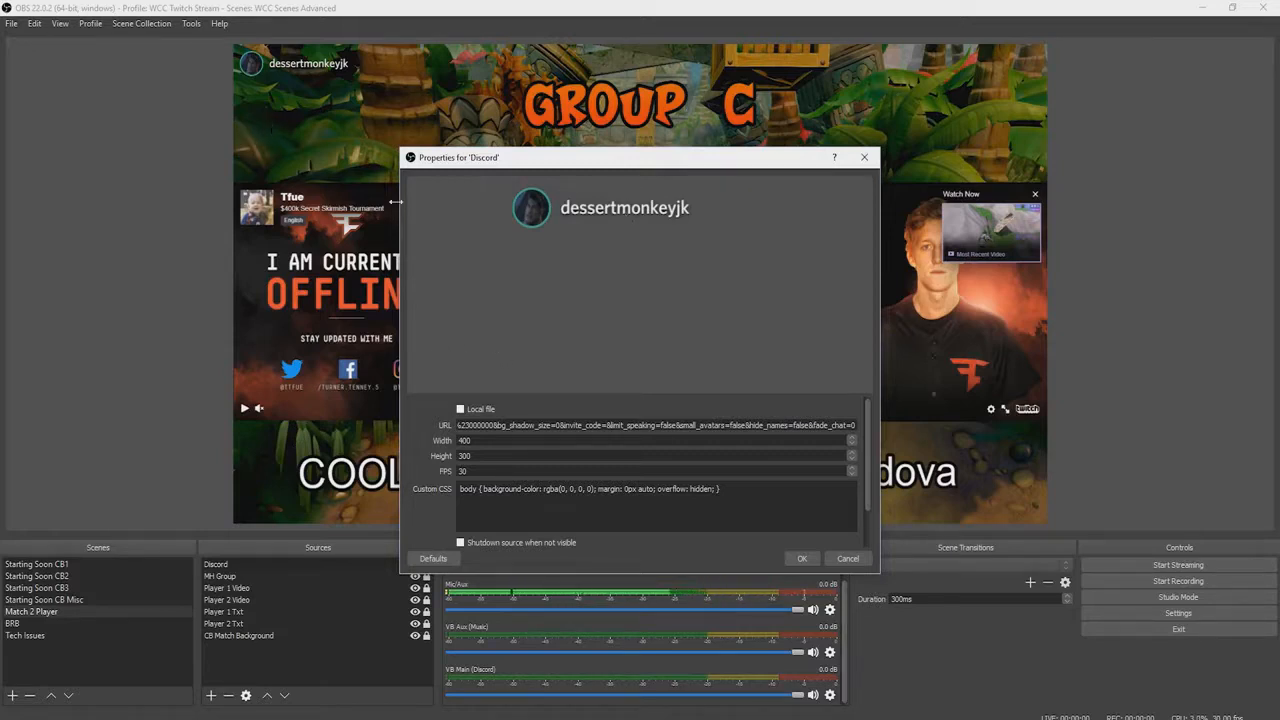
Examine the Discord browser source's URL and size properties in OBS, and close them
{"action": "left_click", "coordinate": [866, 159]}
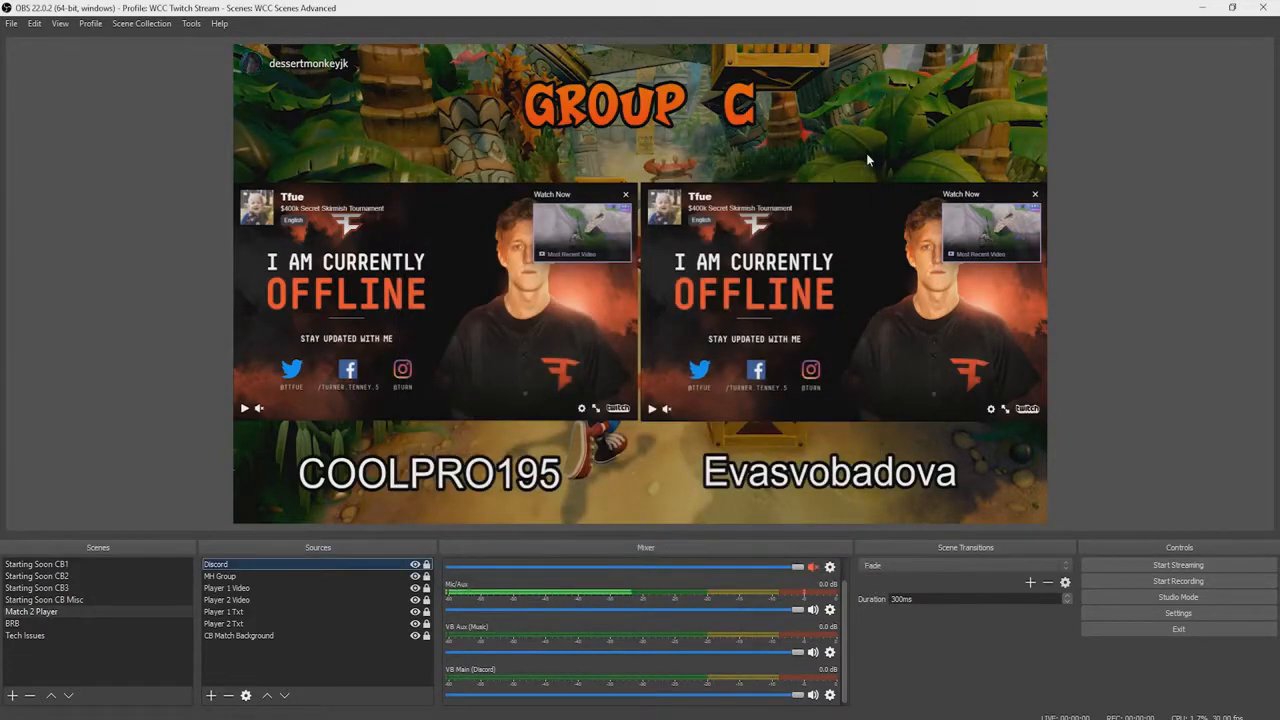